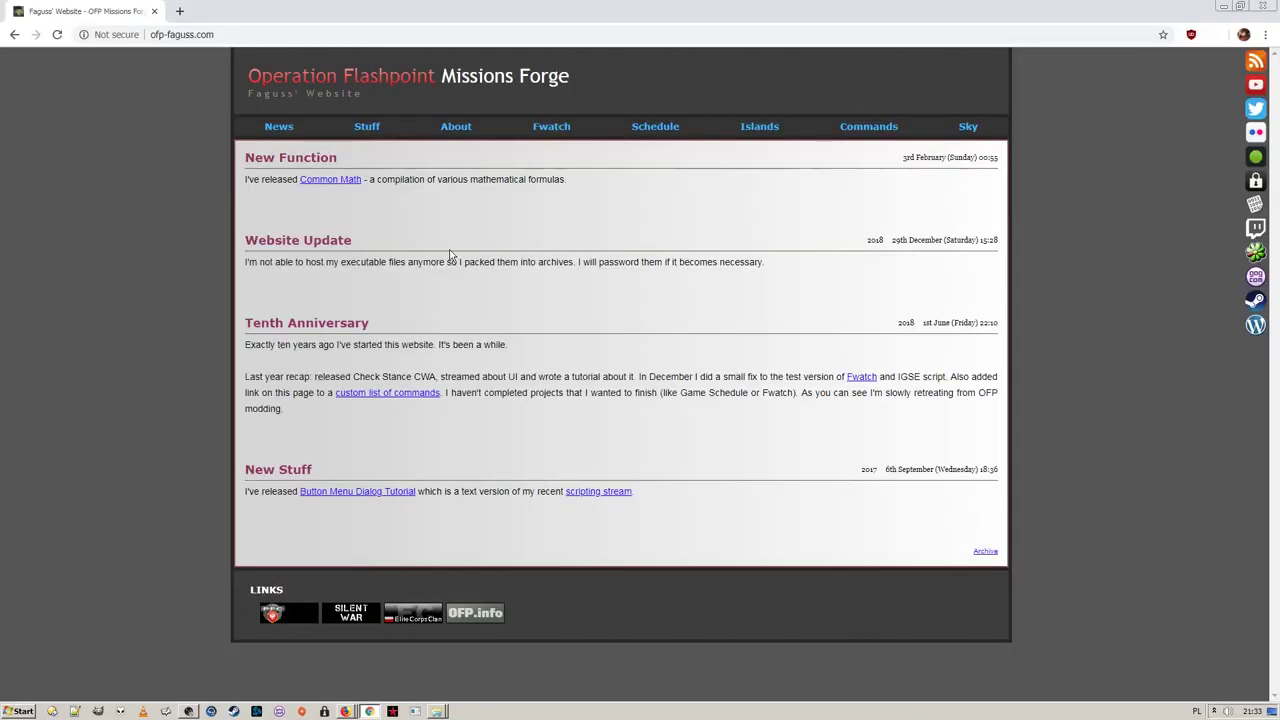
Download the Fwatch 1.16 Test installer from the Fwatch page
{"action": "left_click", "coordinate": [556, 130]}
{"action": "left_click", "coordinate": [1165, 388]}
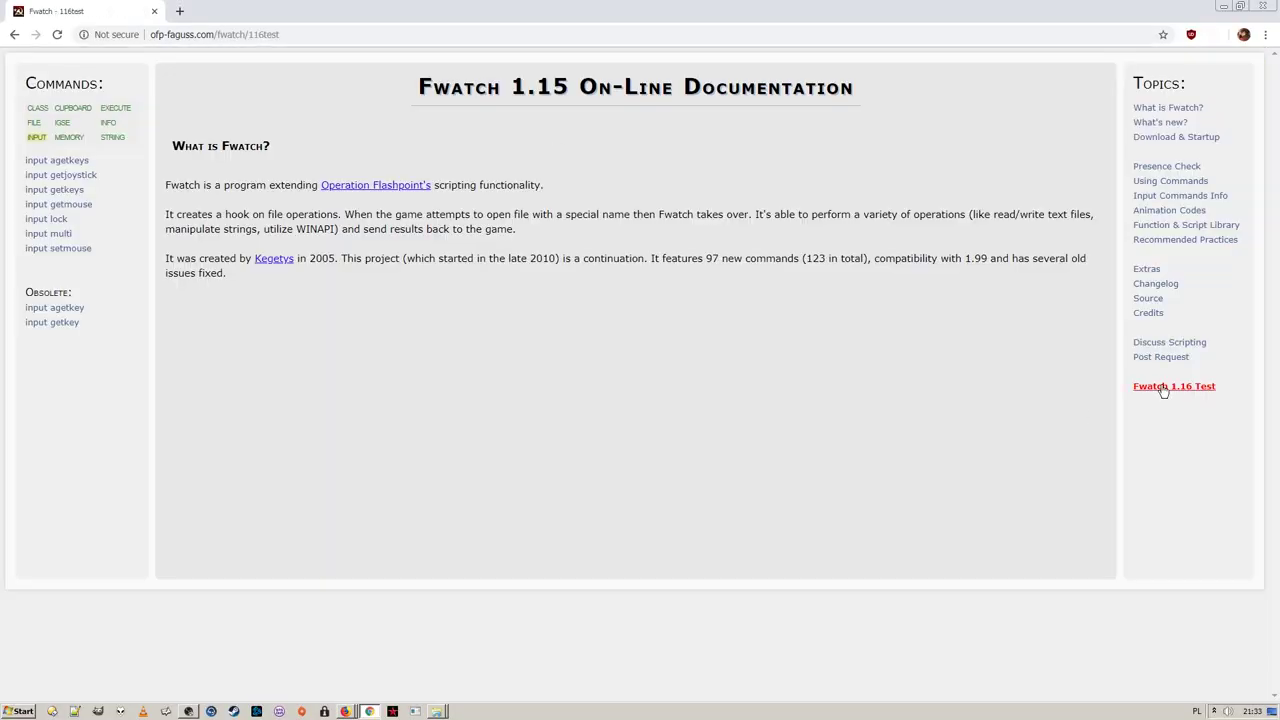
{"action": "left_click", "coordinate": [205, 226]}
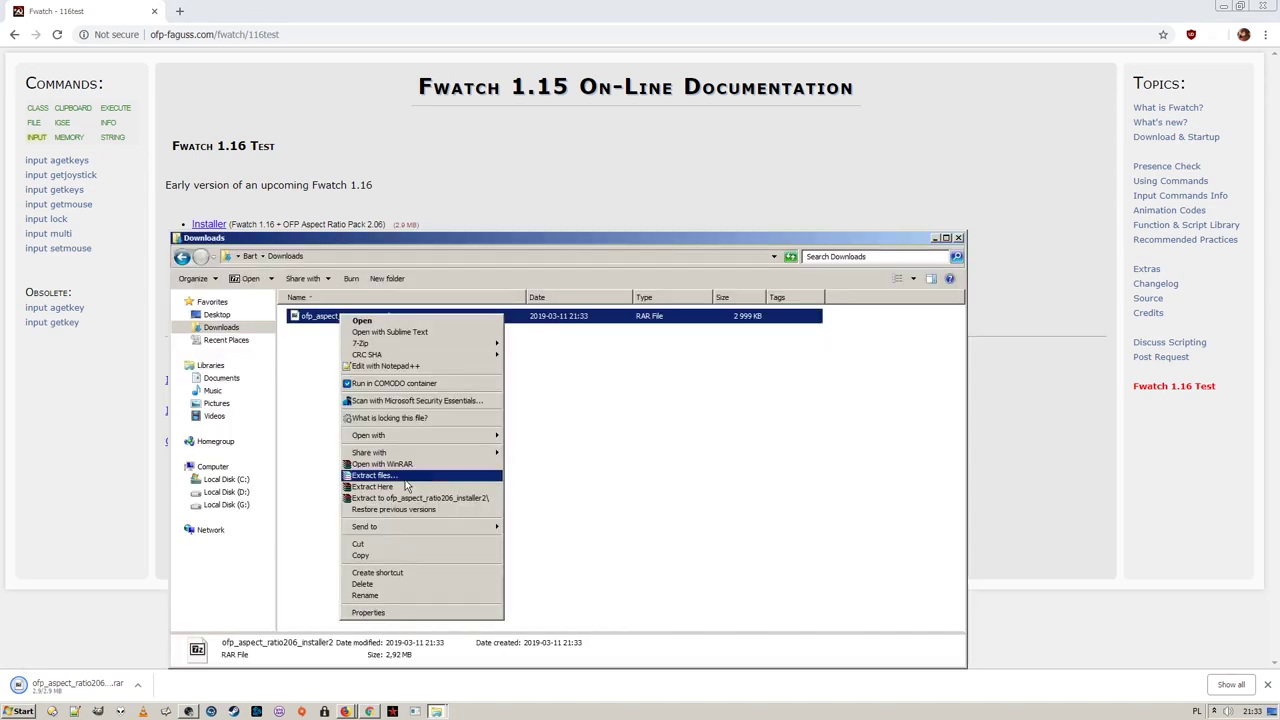
Extract the installer archive and run setup through to Finish into Cold War Assault
{"action": "left_click", "coordinate": [406, 486]}
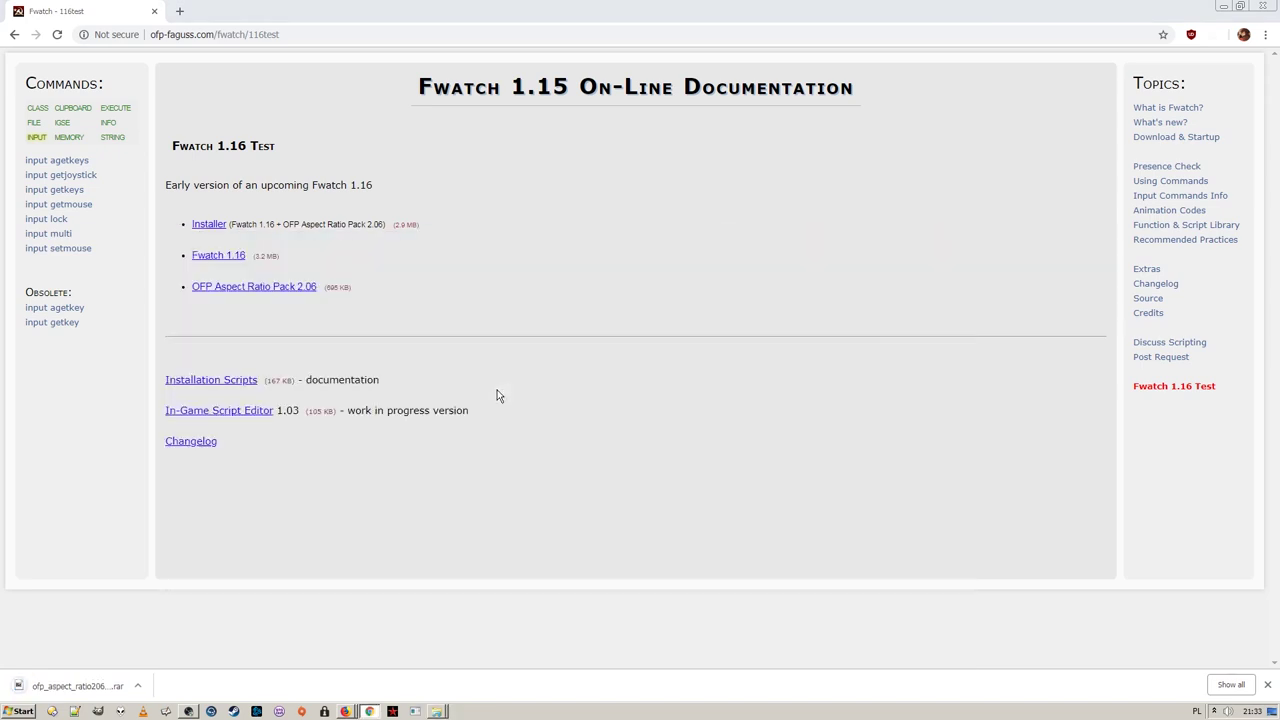
{"action": "left_click", "coordinate": [712, 463]}
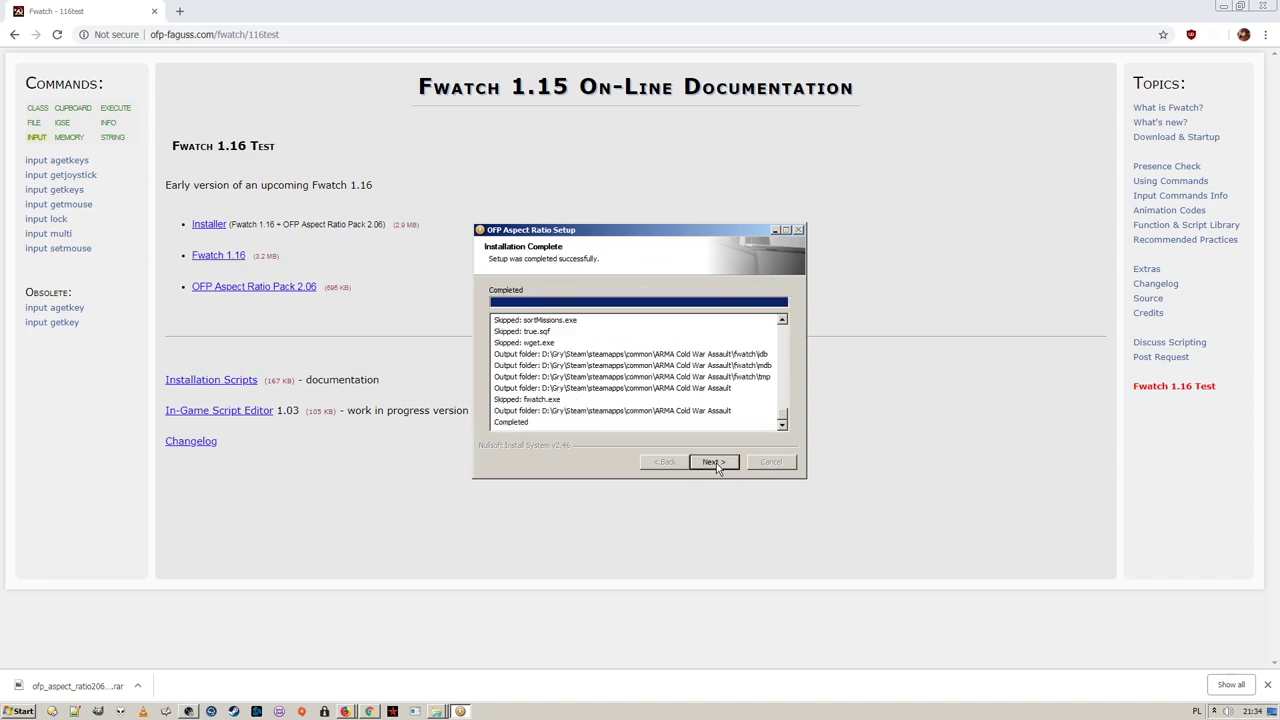
{"action": "left_click", "coordinate": [716, 463]}
{"action": "left_click", "coordinate": [716, 463]}
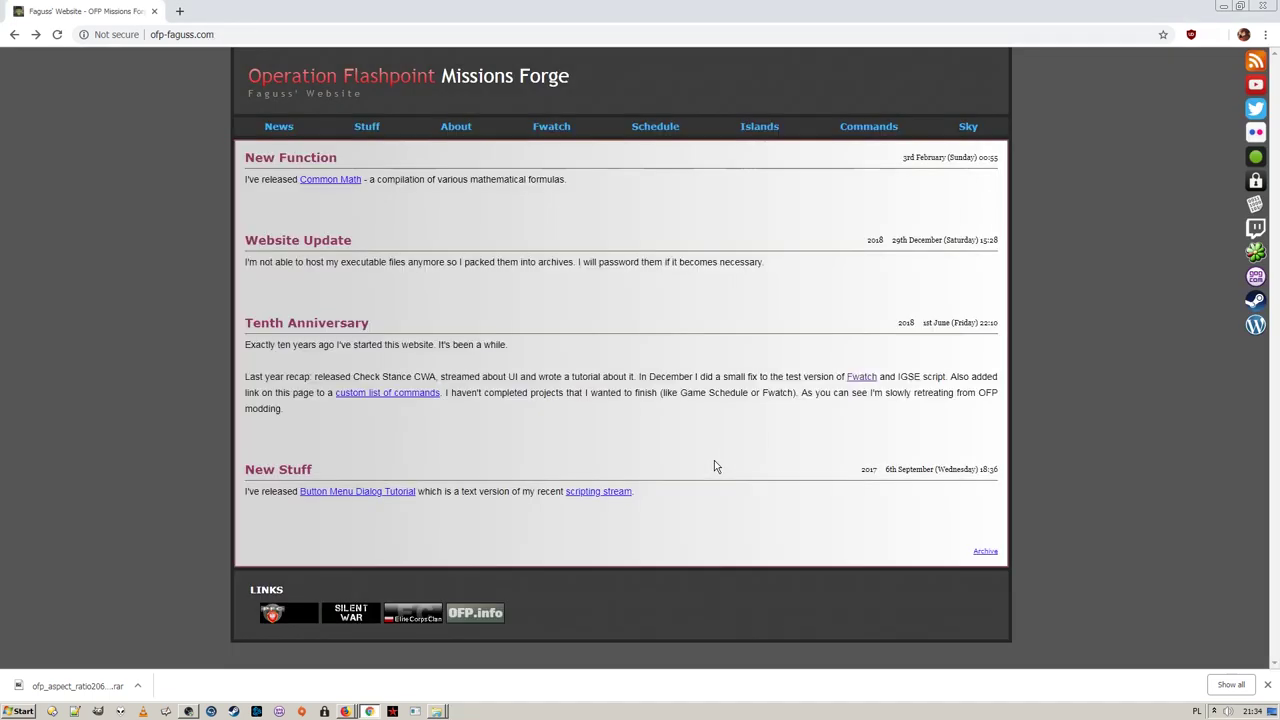
Open Game Schedule and sign in with a Google account
{"action": "left_click", "coordinate": [652, 128]}
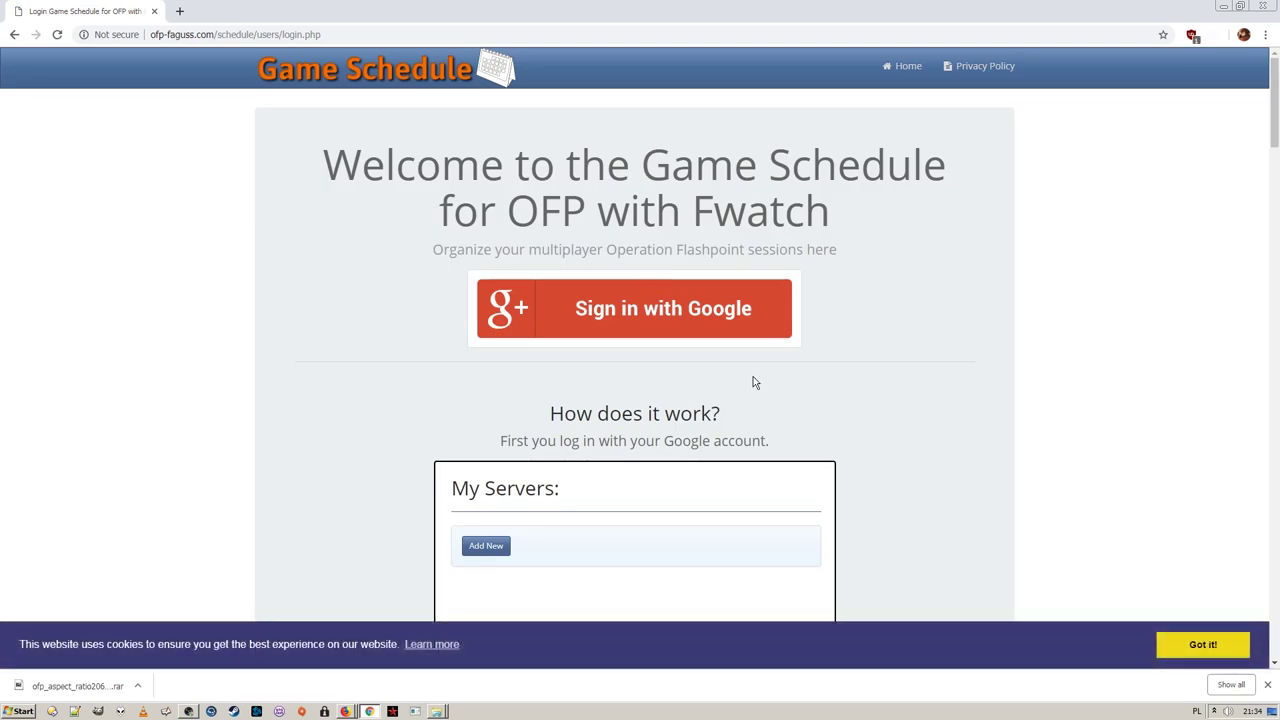
{"action": "left_click", "coordinate": [708, 318]}
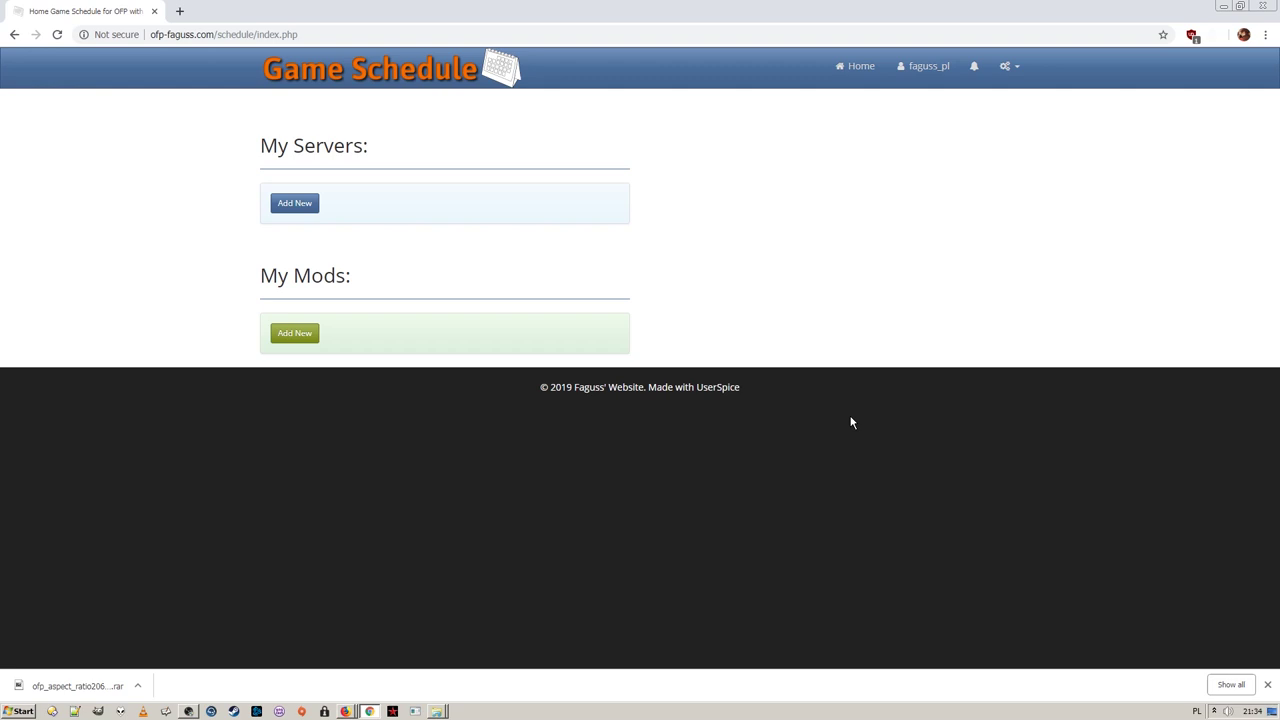
{"action": "left_click", "coordinate": [1267, 685]}
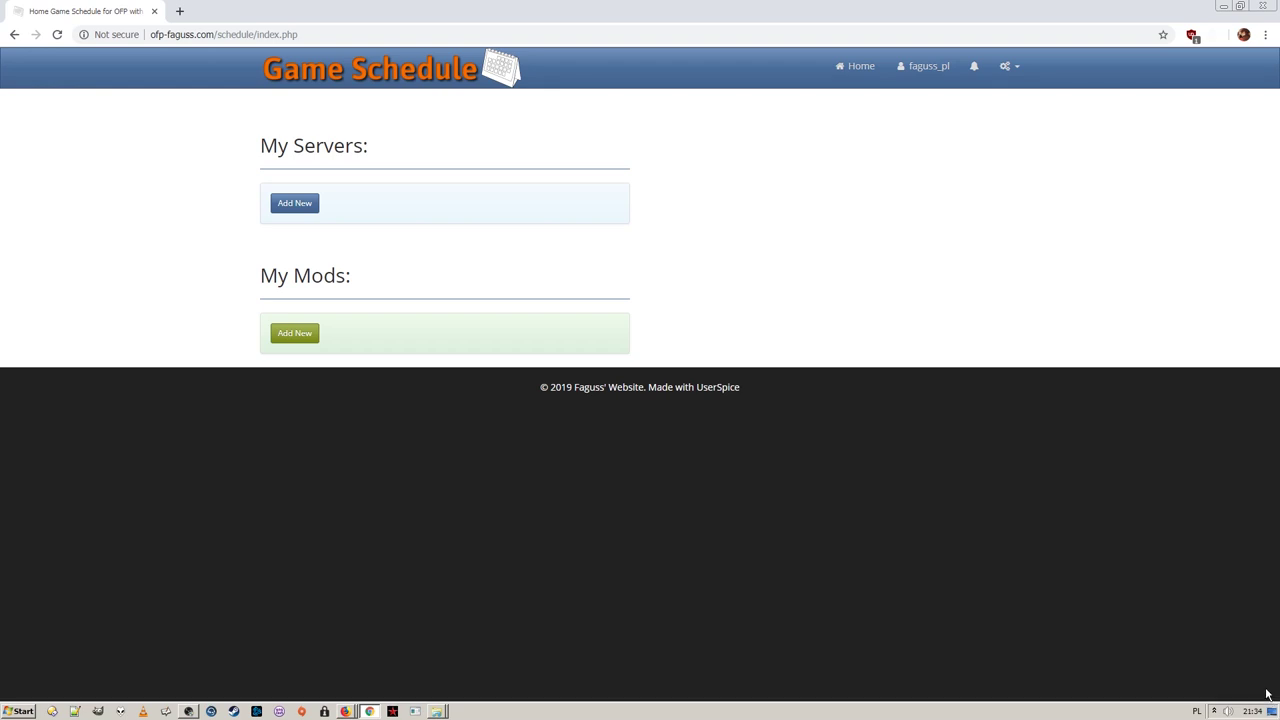
Add a new server with short name 'test' and address 192.168.1.100
{"action": "left_click", "coordinate": [295, 203]}
{"action": "left_click", "coordinate": [410, 224]}
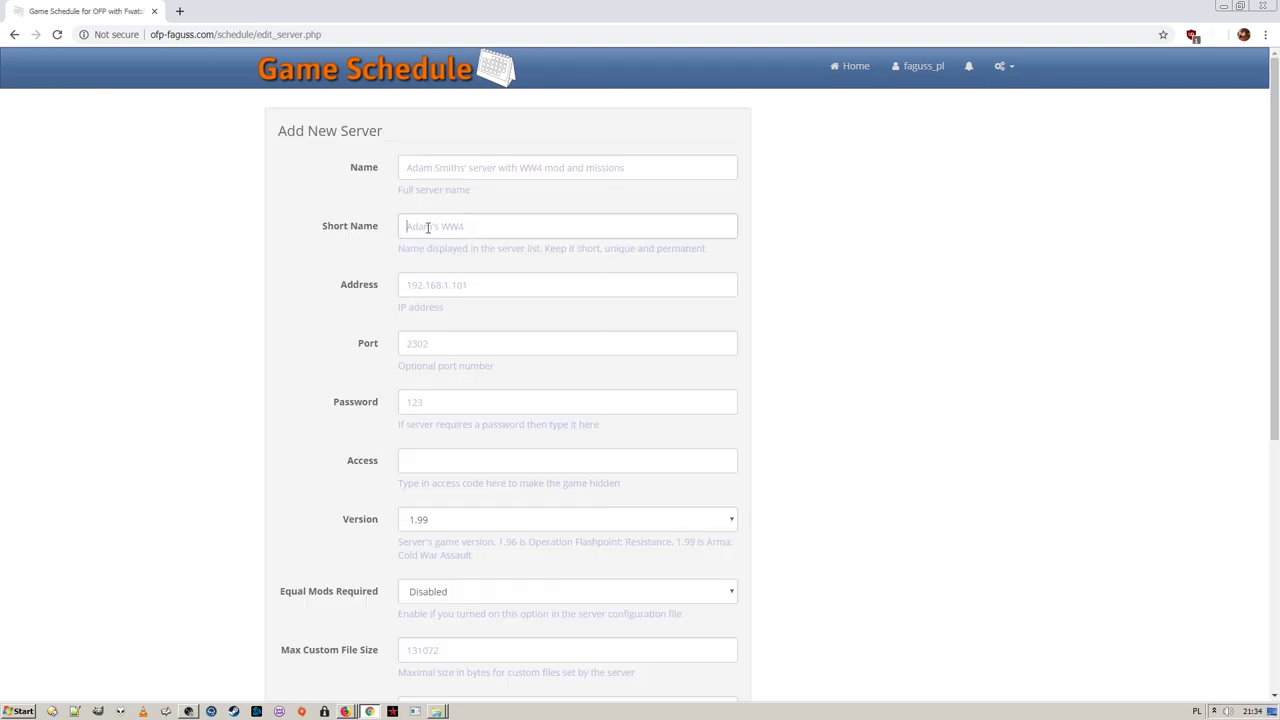
{"action": "type", "text": "test"}
{"action": "left_click", "coordinate": [474, 284]}
{"action": "type", "text": "192.1"}
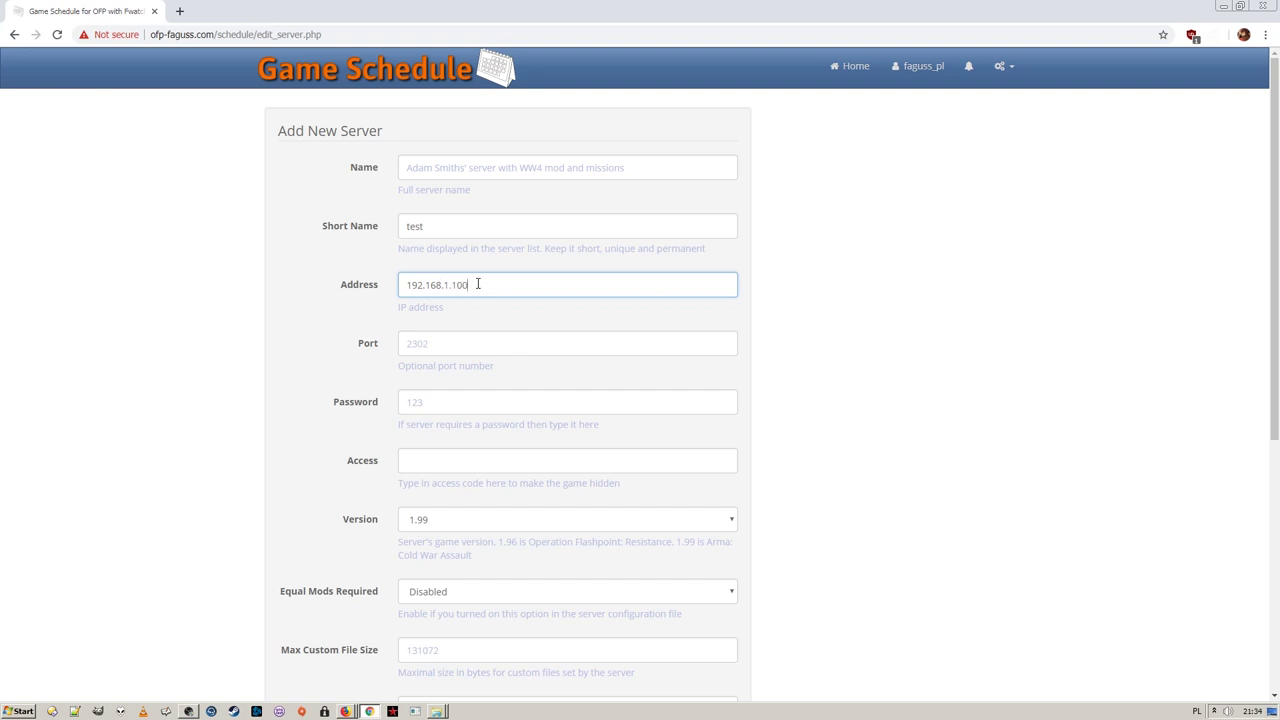
{"action": "type", "text": "68.1.100"}
{"action": "scroll", "coordinate": [790, 286], "scroll_direction": "down", "scroll_amount": 5}
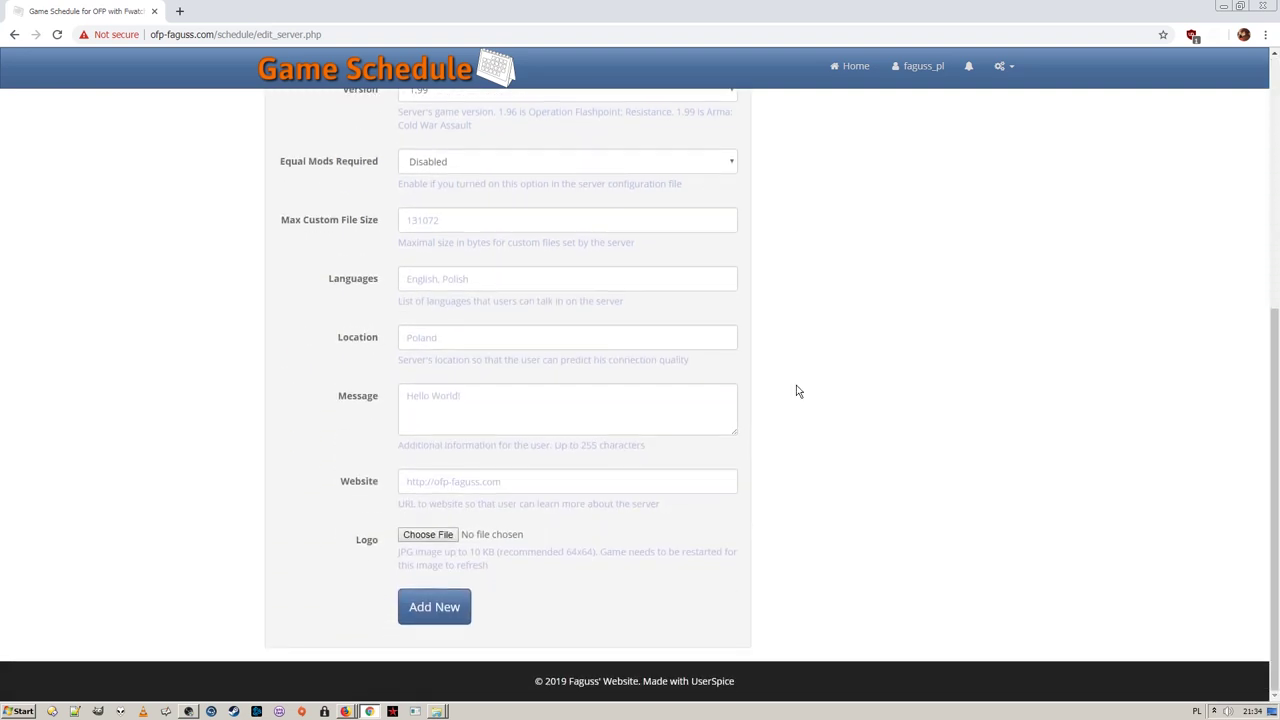
{"action": "left_click", "coordinate": [455, 610]}
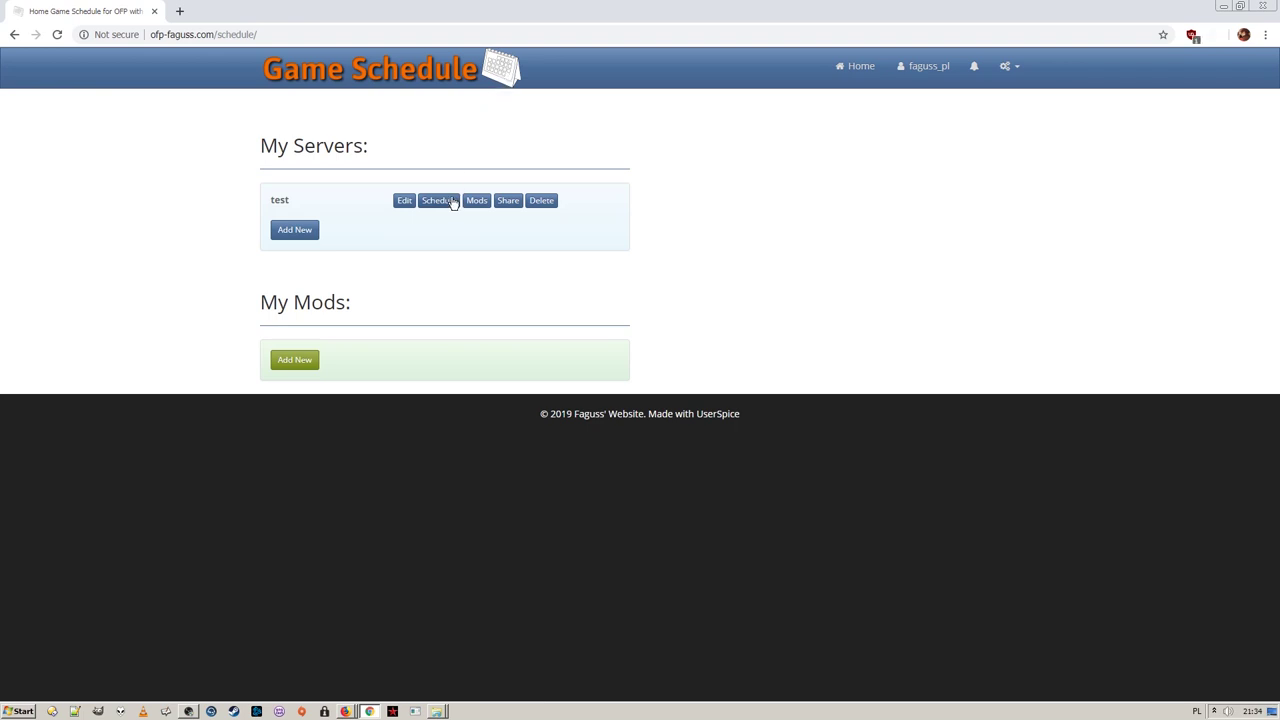
Schedule a session for server test at the chosen date and time
{"action": "left_click", "coordinate": [451, 202]}
{"action": "left_click", "coordinate": [661, 169]}
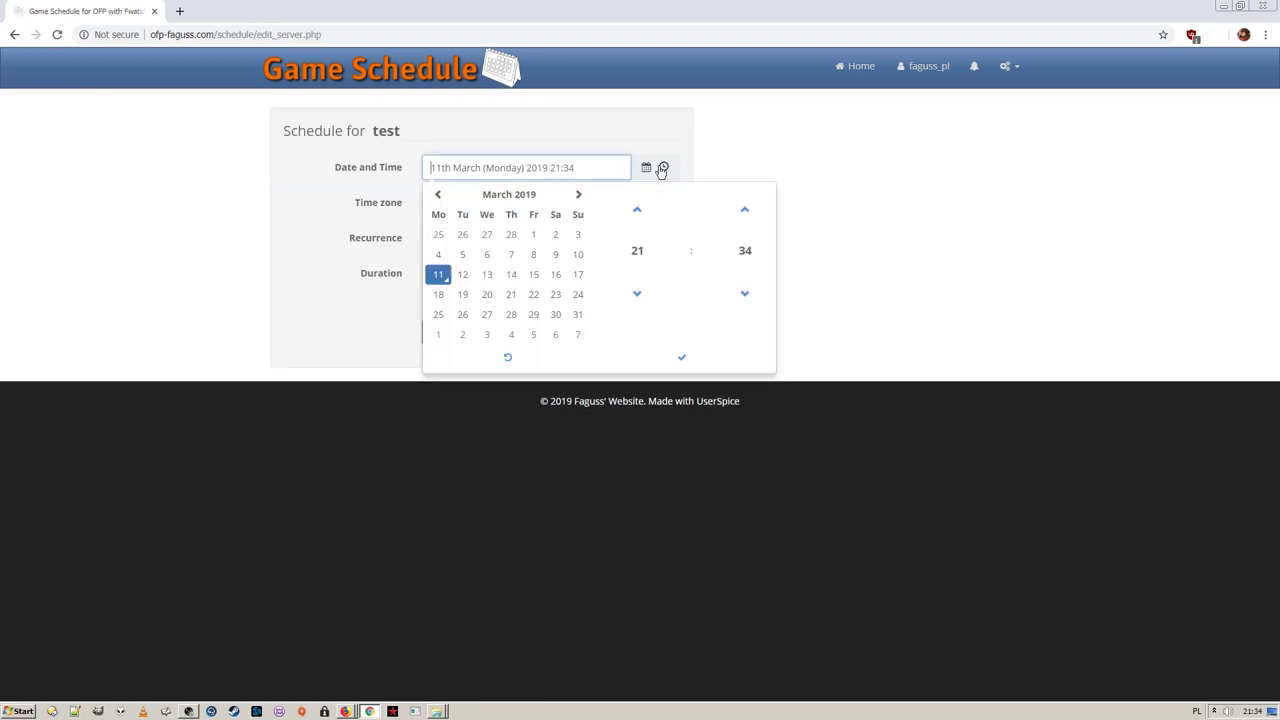
{"action": "left_click", "coordinate": [686, 358]}
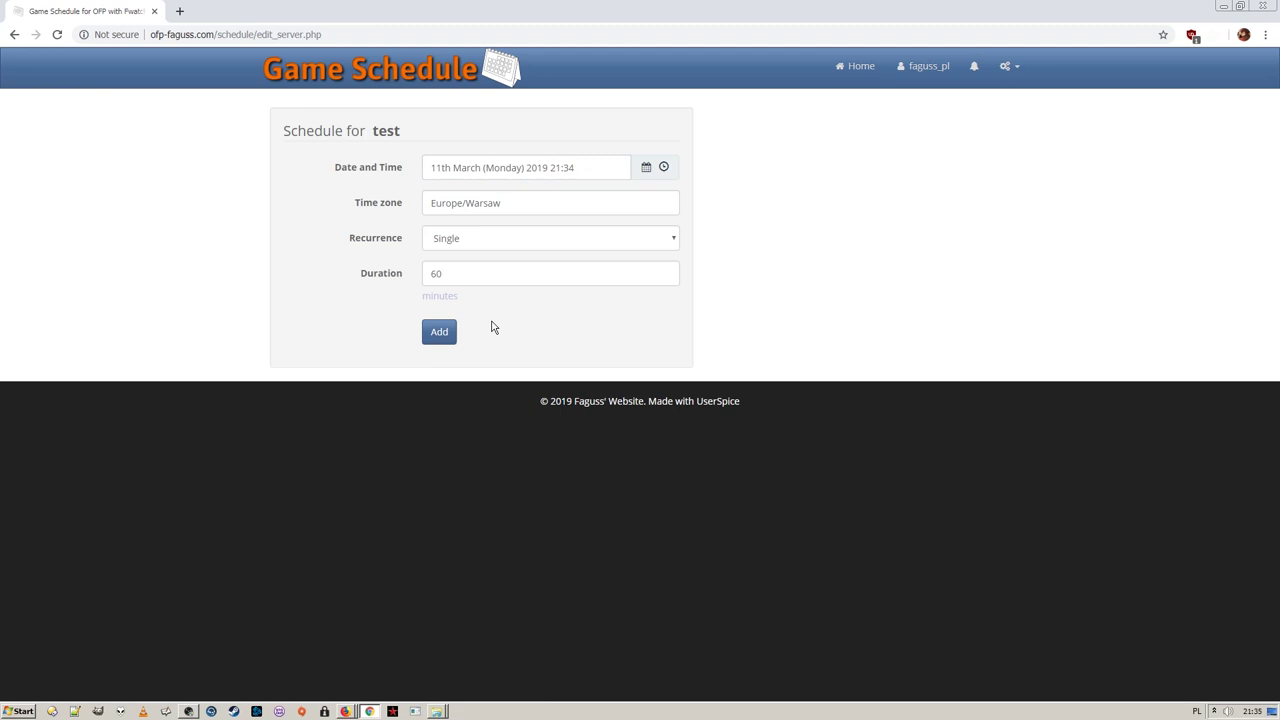
{"action": "left_click", "coordinate": [443, 334]}
{"action": "left_click", "coordinate": [491, 78]}
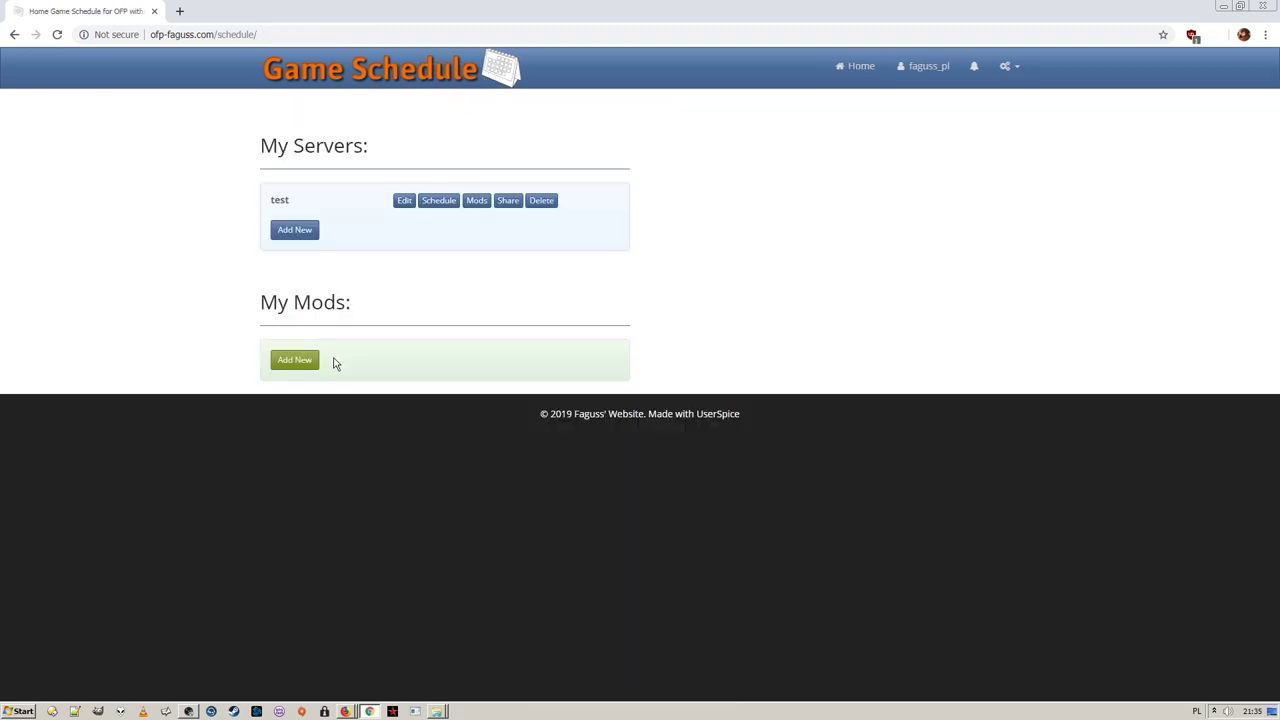
{"action": "left_click", "coordinate": [302, 372]}
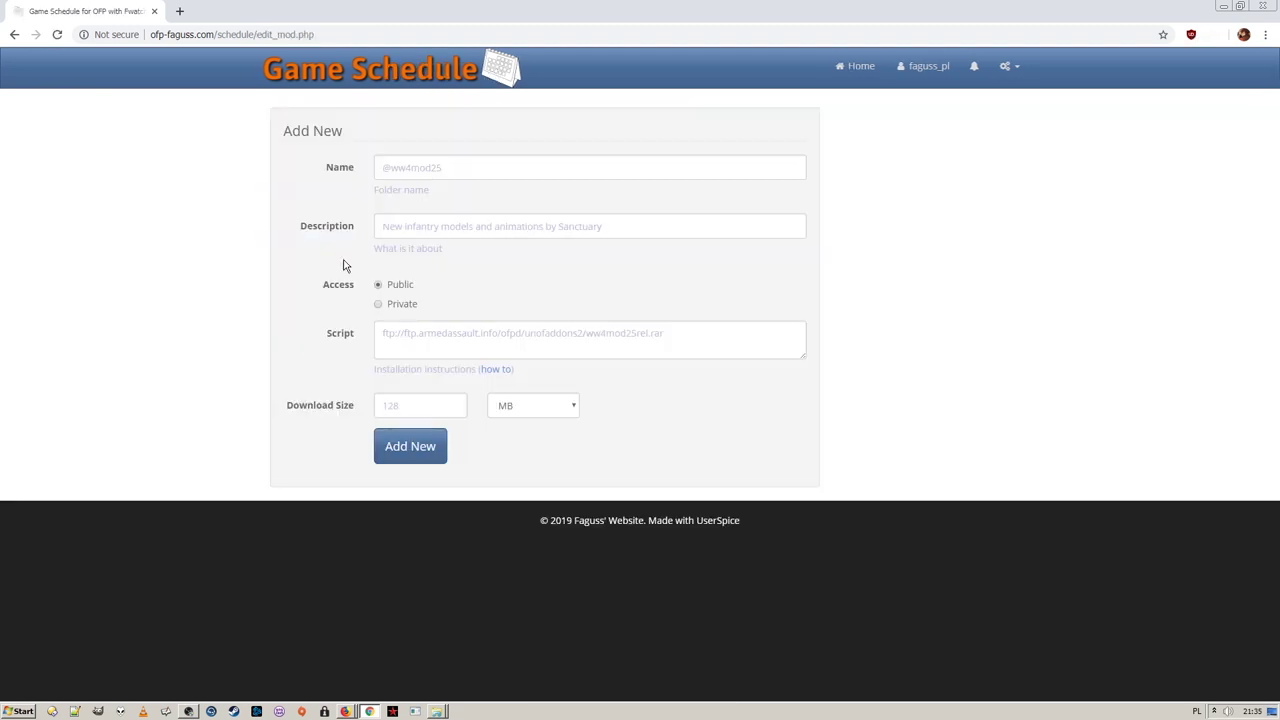
{"action": "left_click", "coordinate": [417, 163]}
{"action": "type", "text": "@test"}
{"action": "left_click", "coordinate": [425, 222]}
{"action": "type", "text": "test"}
{"action": "left_click", "coordinate": [437, 335]}
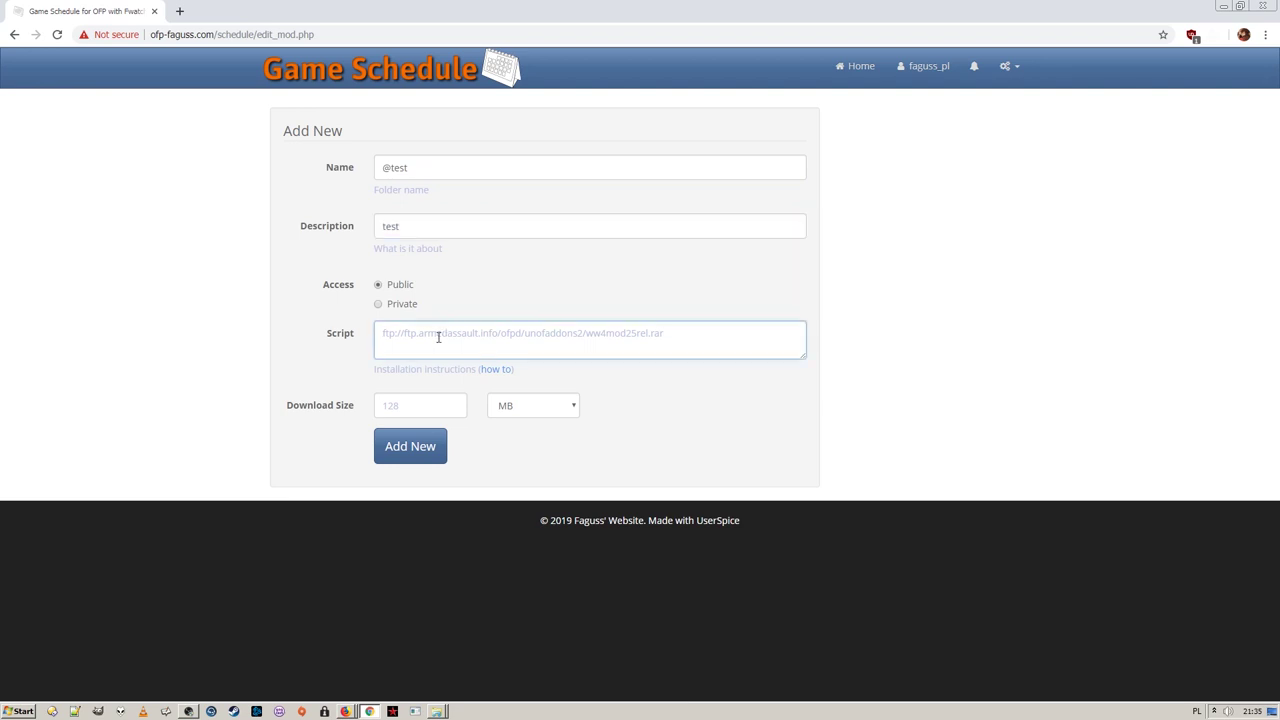
{"action": "type", "text": "http://ofp-faguss.com/e"}
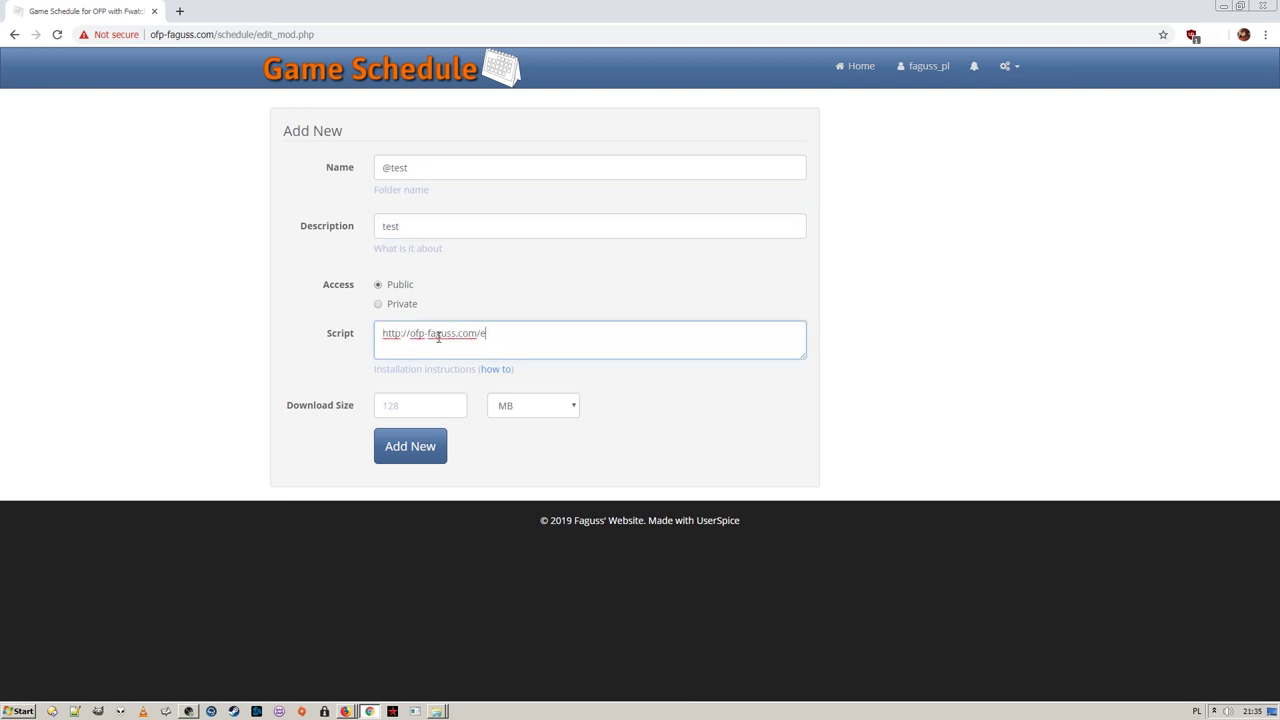
{"action": "type", "text": "1.rar"}
{"action": "left_click", "coordinate": [430, 404]}
{"action": "type", "text": "60"}
{"action": "left_click", "coordinate": [520, 405]}
{"action": "left_click", "coordinate": [516, 428]}
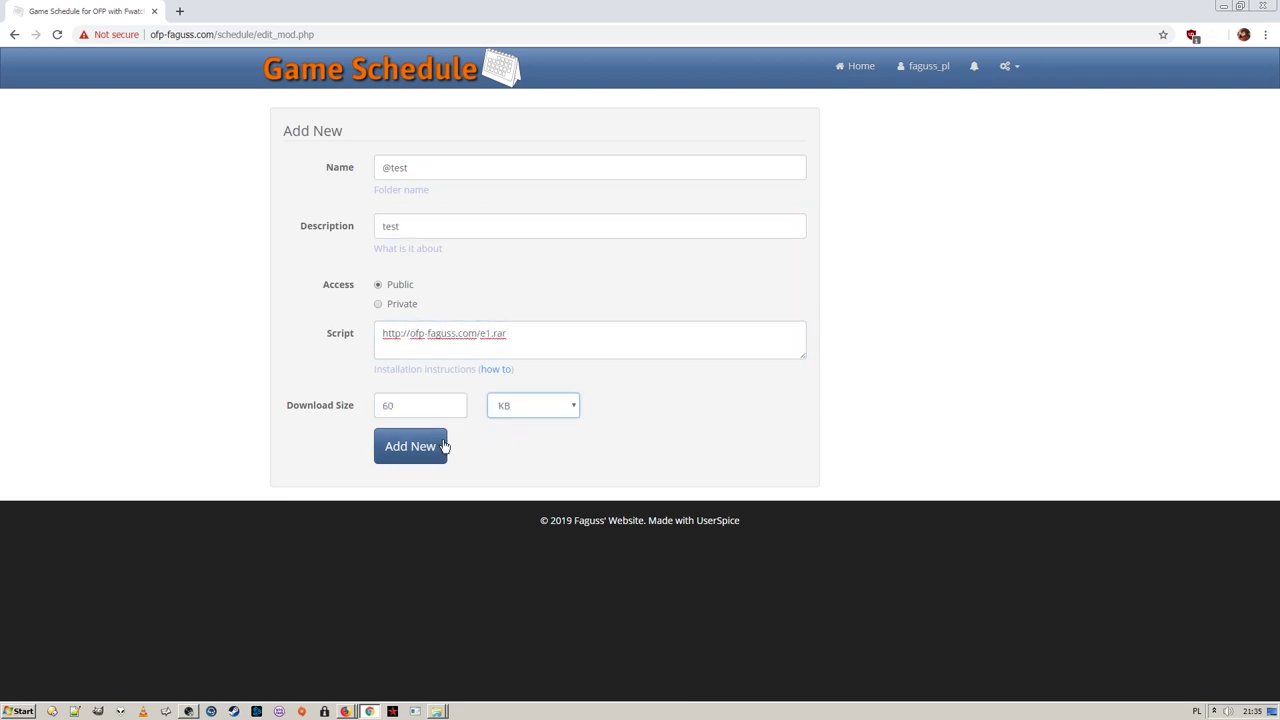
{"action": "left_click", "coordinate": [445, 446]}
{"action": "left_click", "coordinate": [488, 86]}
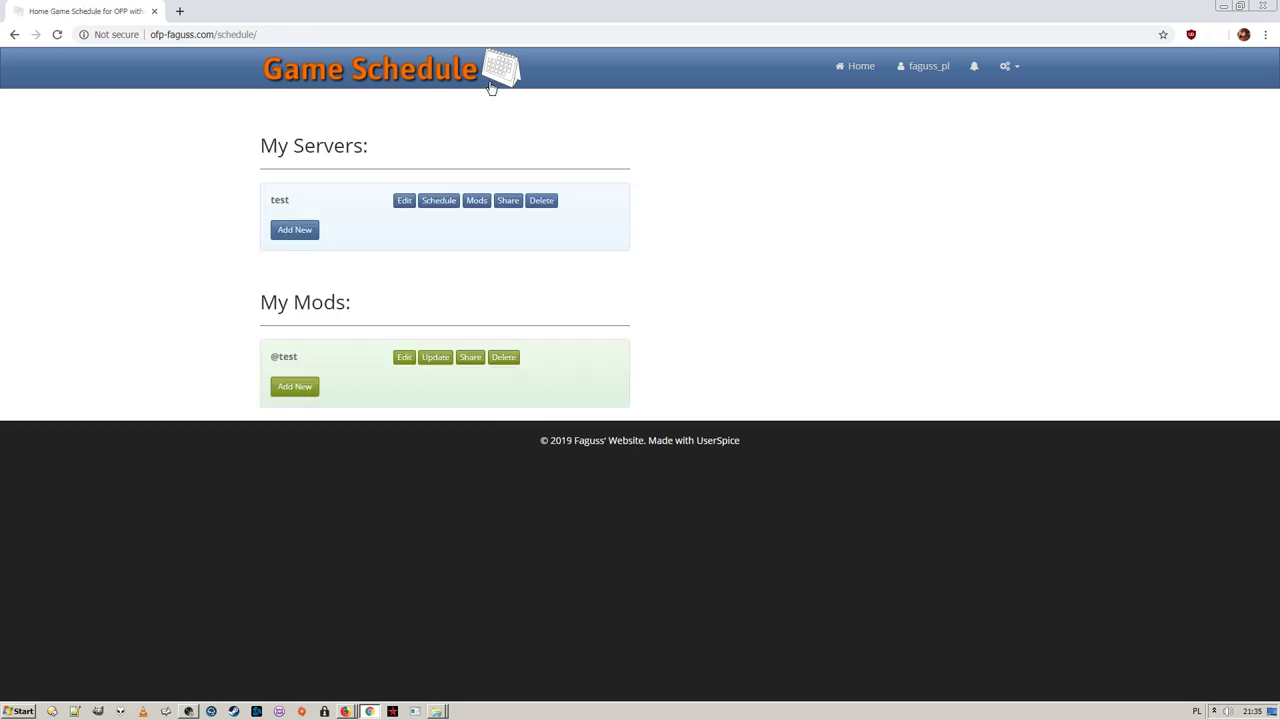
{"action": "left_click", "coordinate": [477, 202]}
{"action": "left_click", "coordinate": [477, 180]}
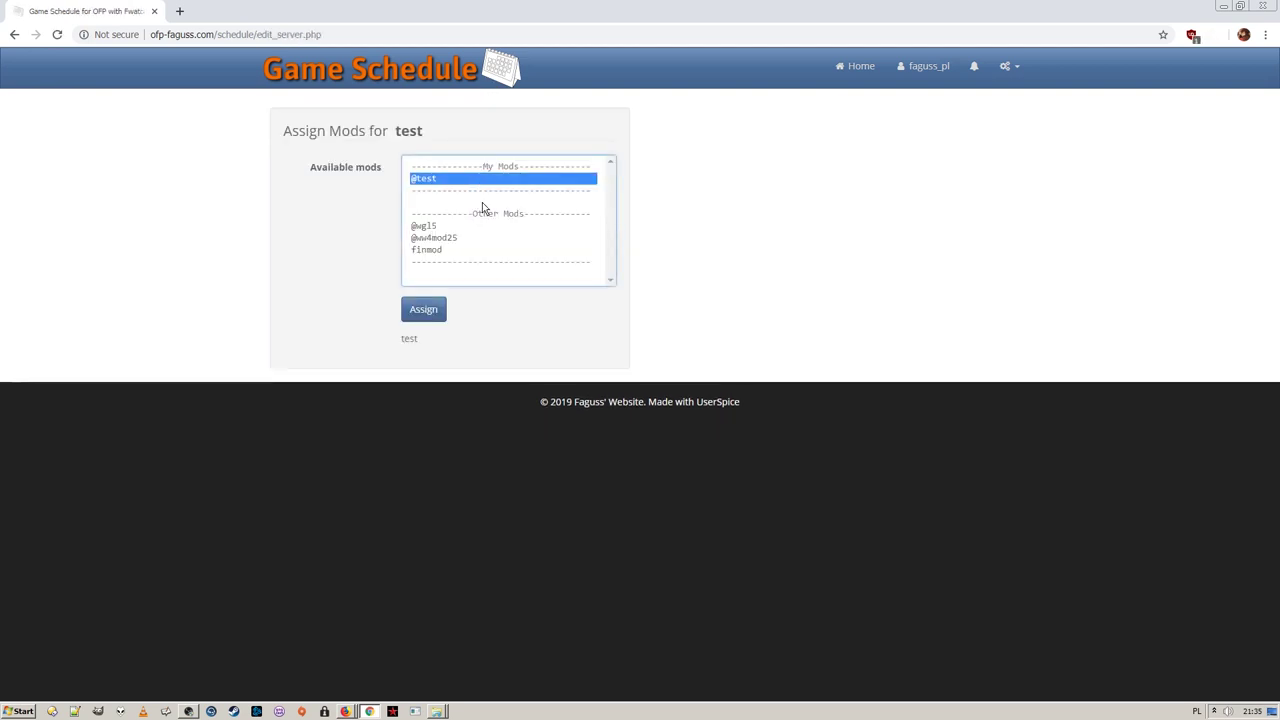
{"action": "left_click", "coordinate": [428, 312]}
{"action": "left_click", "coordinate": [486, 76]}
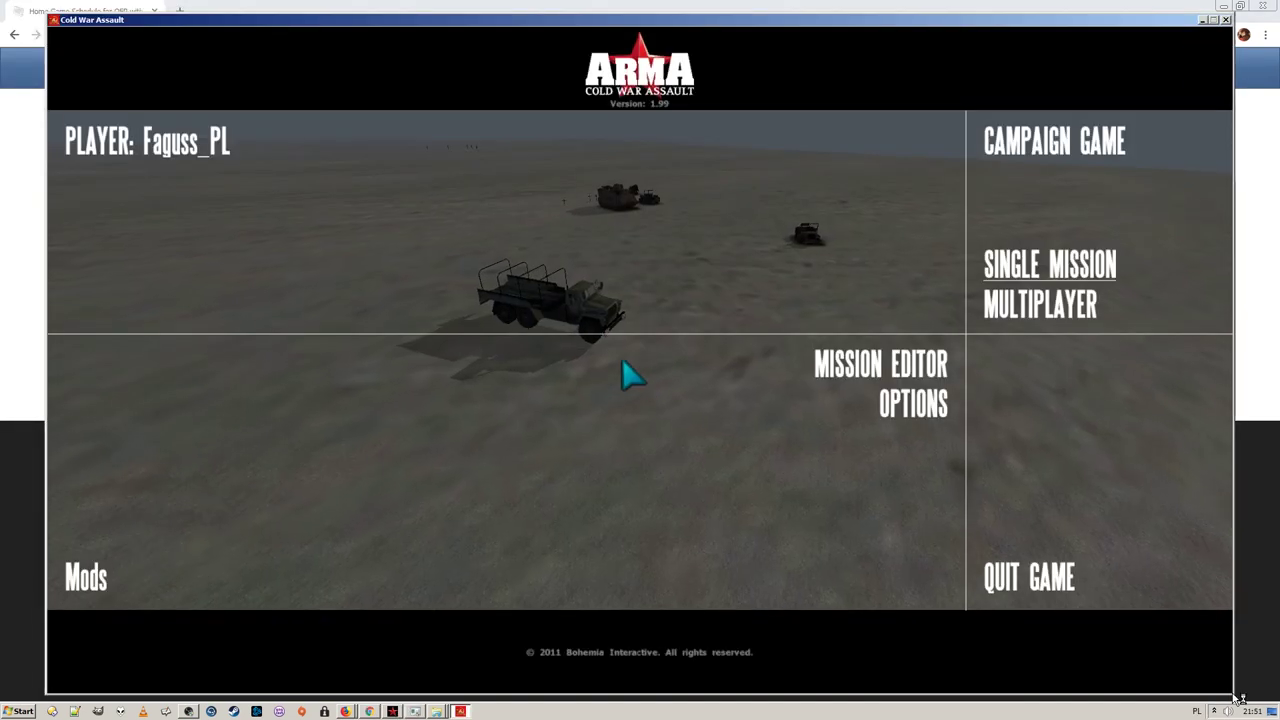
{"action": "left_click", "coordinate": [95, 578]}
{"action": "left_click", "coordinate": [110, 620]}
{"action": "left_click", "coordinate": [245, 397]}
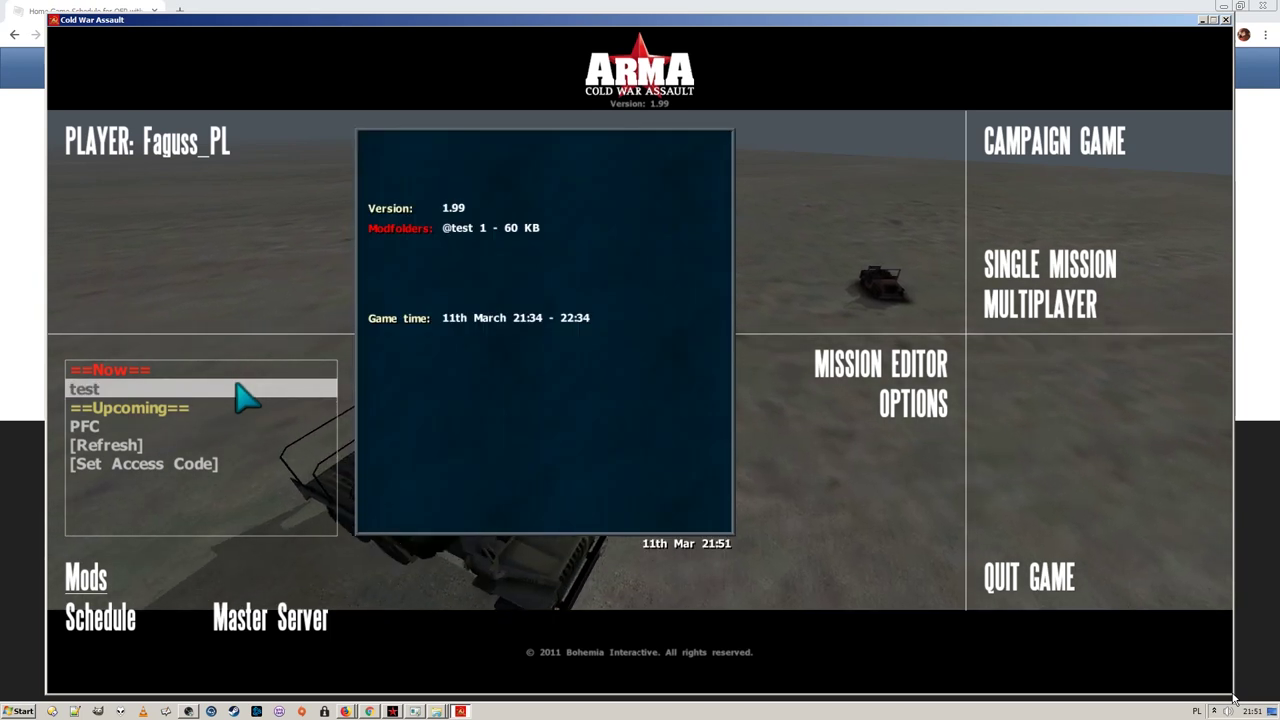
{"action": "left_click", "coordinate": [245, 396]}
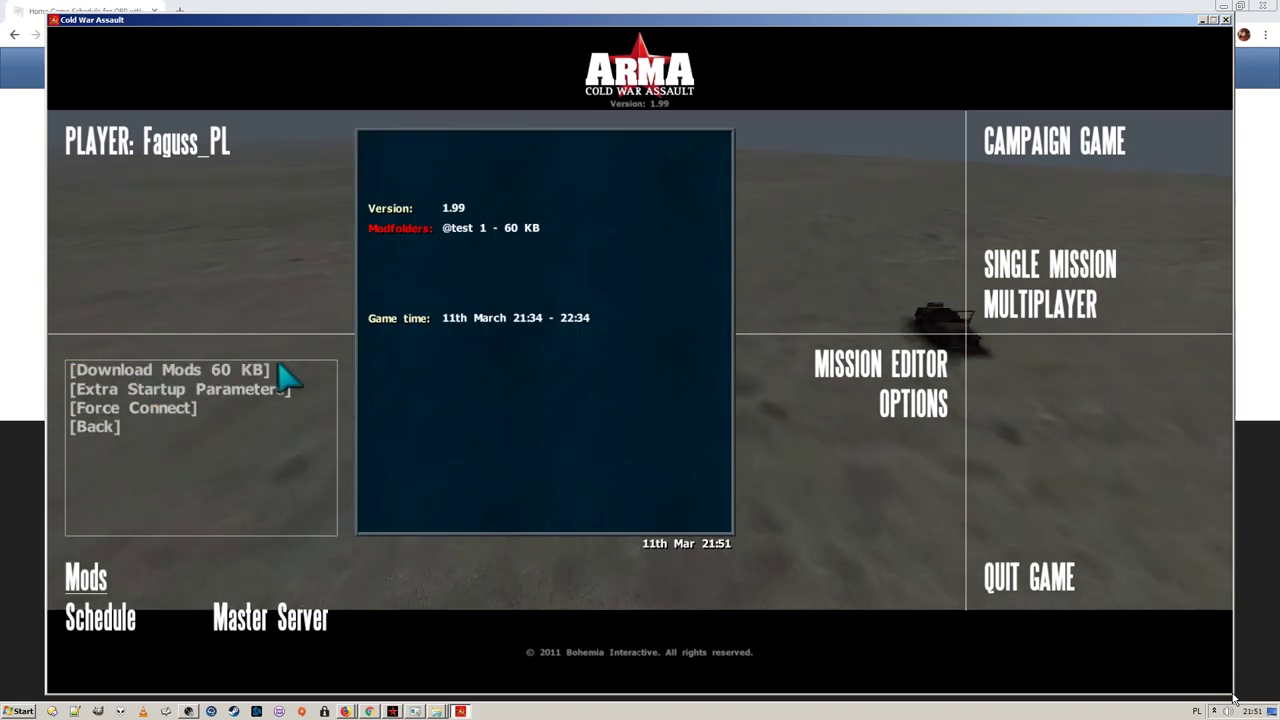
{"action": "left_click", "coordinate": [283, 372]}
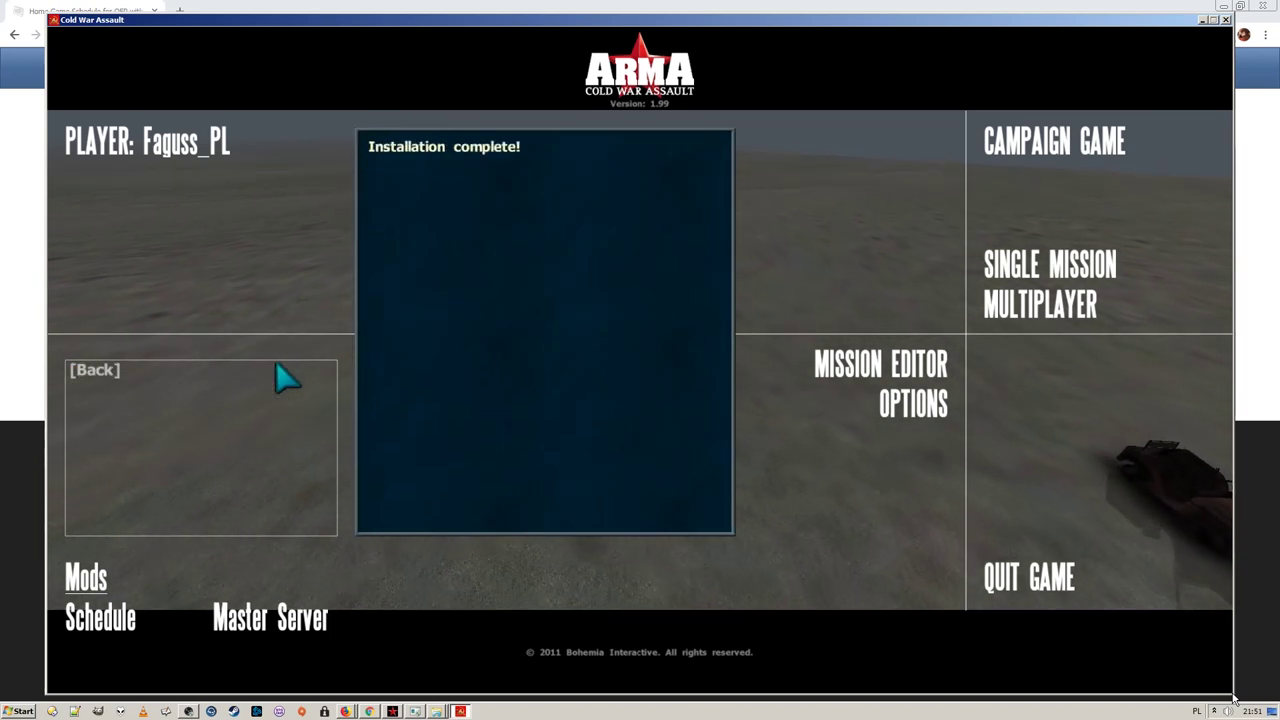
{"action": "left_click", "coordinate": [272, 374]}
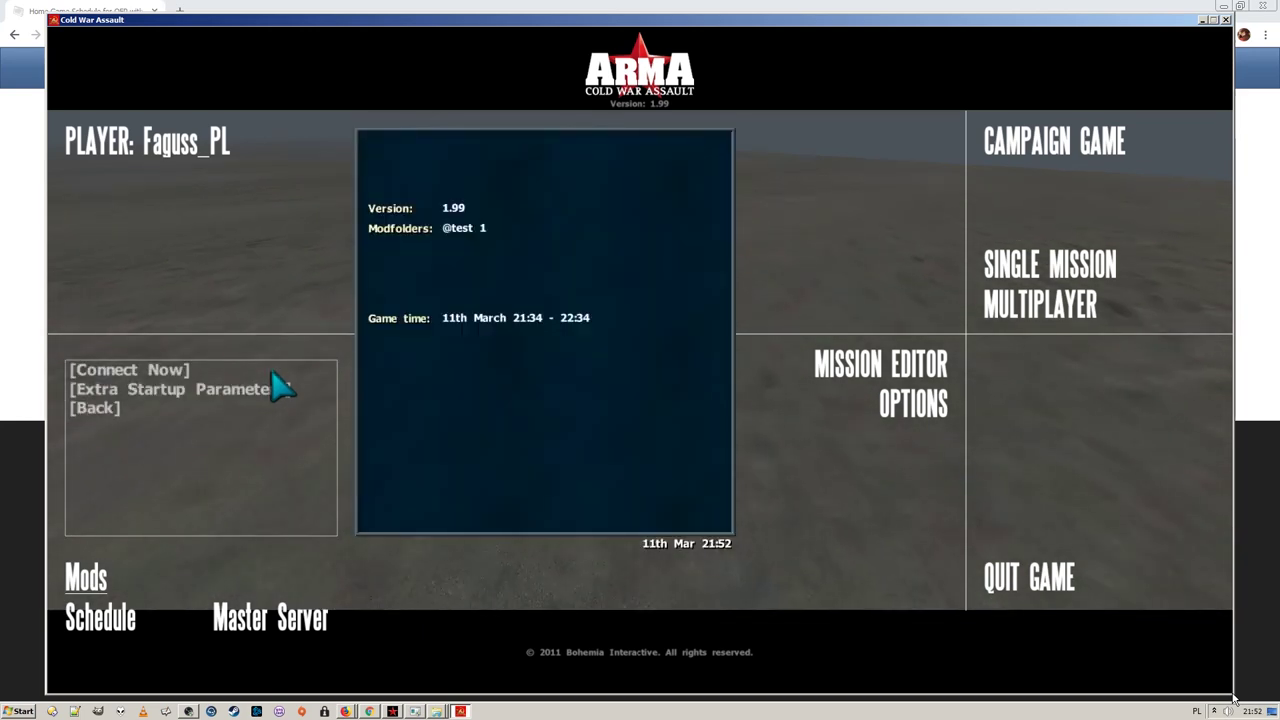
{"action": "key", "text": "alt+Tab"}
{"action": "left_click", "coordinate": [436, 711]}
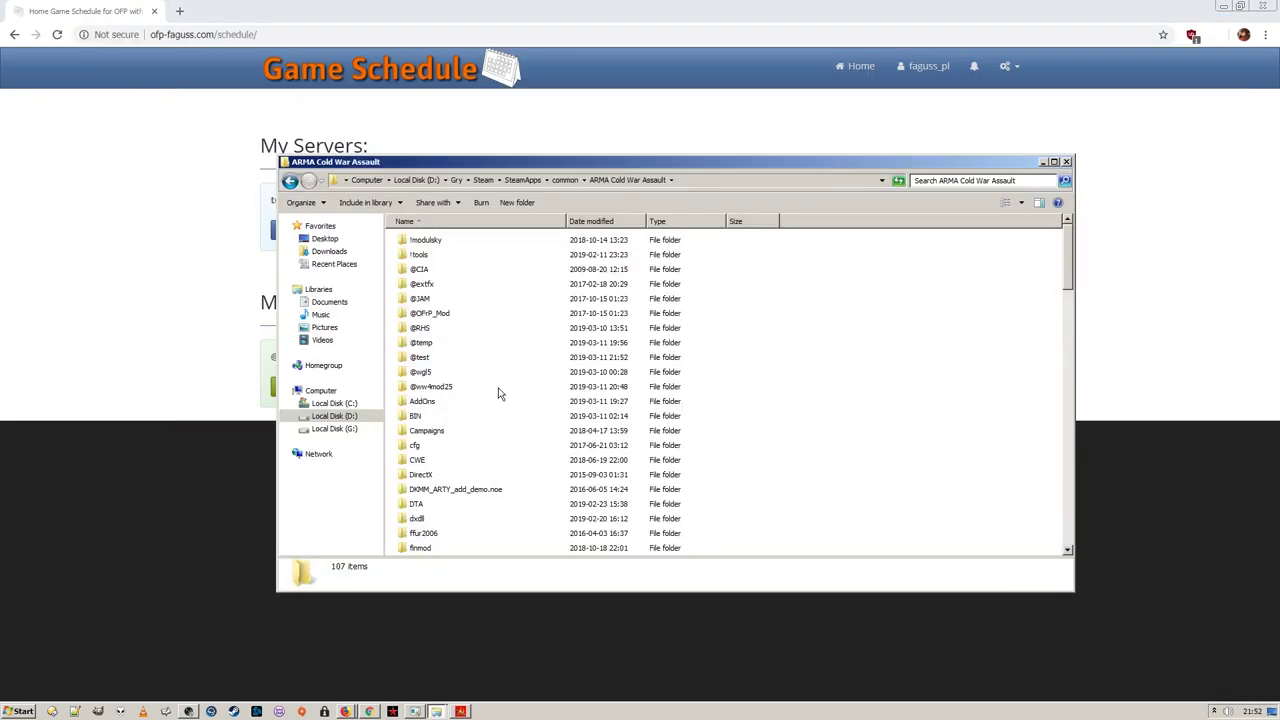
{"action": "double_click", "coordinate": [443, 244]}
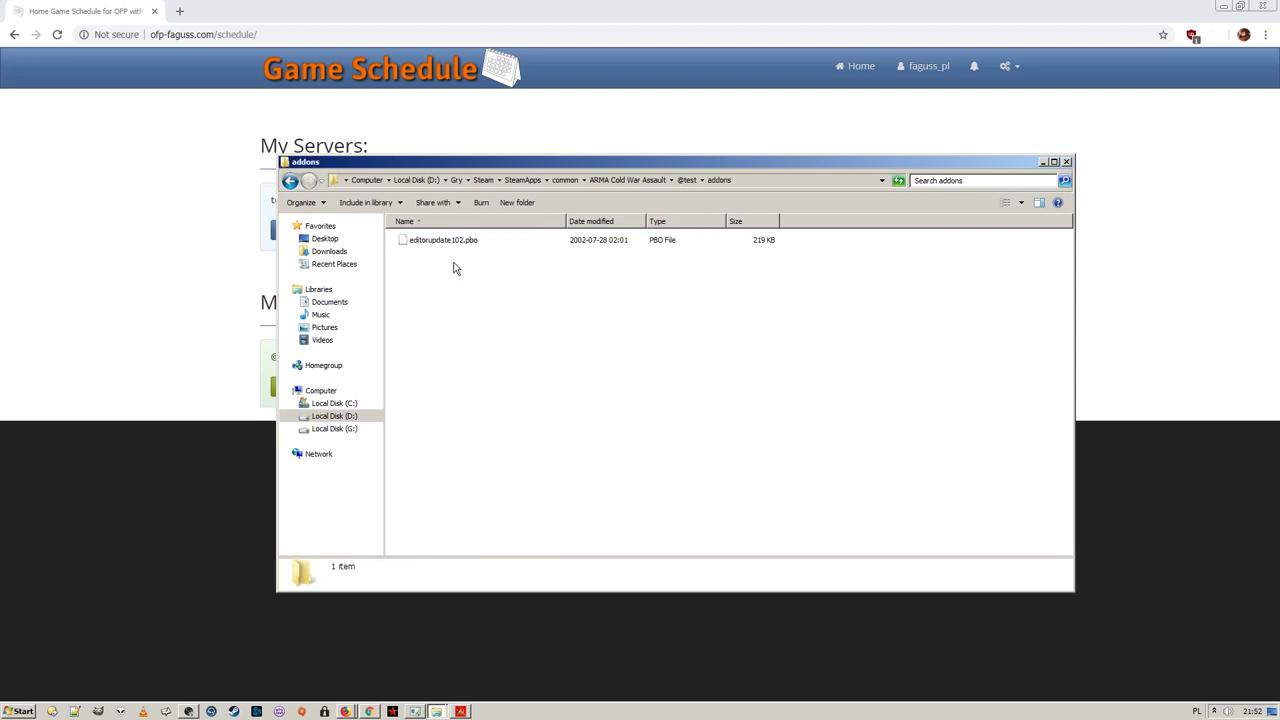
{"action": "left_click", "coordinate": [152, 308]}
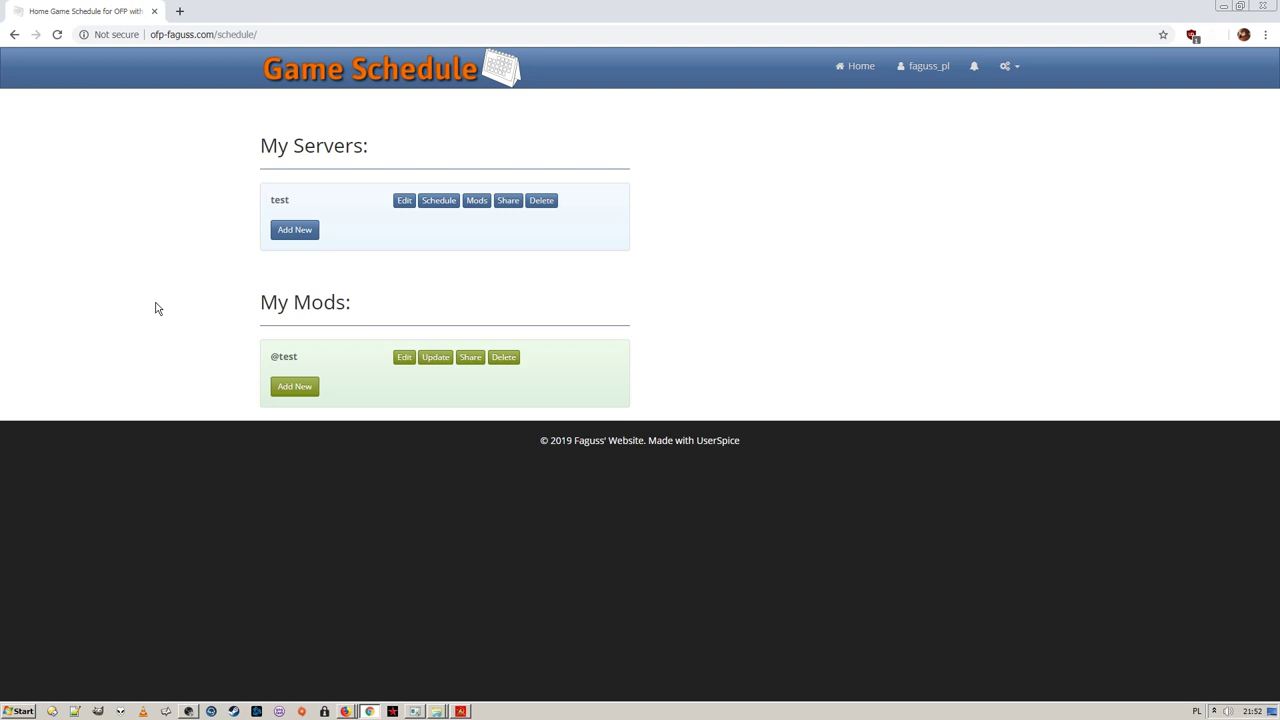
{"action": "left_click", "coordinate": [440, 360]}
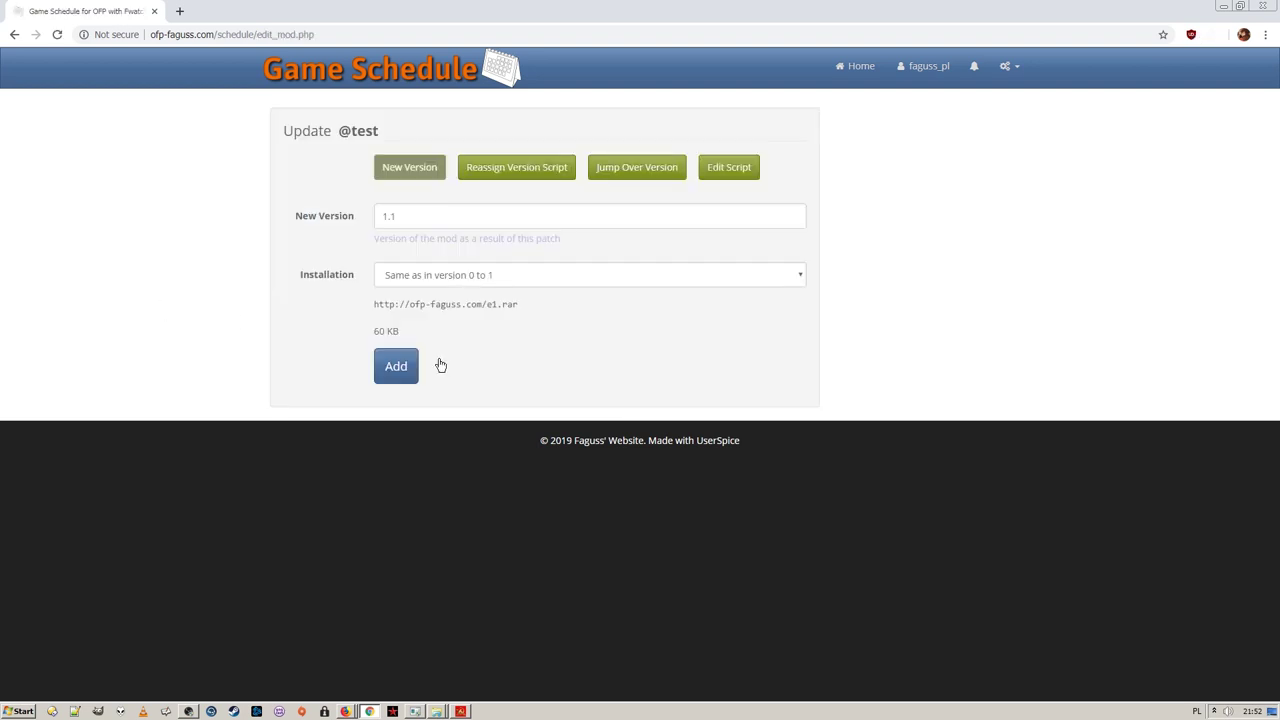
{"action": "left_click", "coordinate": [410, 216]}
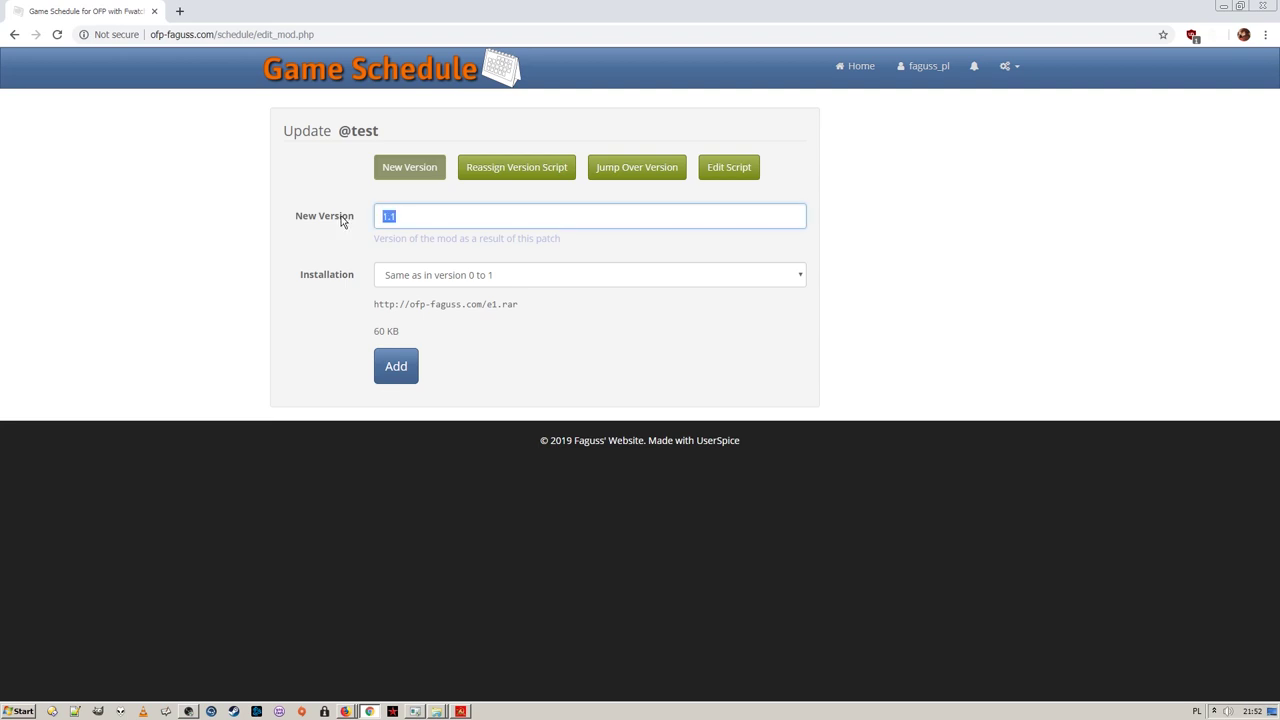
{"action": "type", "text": "2"}
{"action": "left_click", "coordinate": [526, 282]}
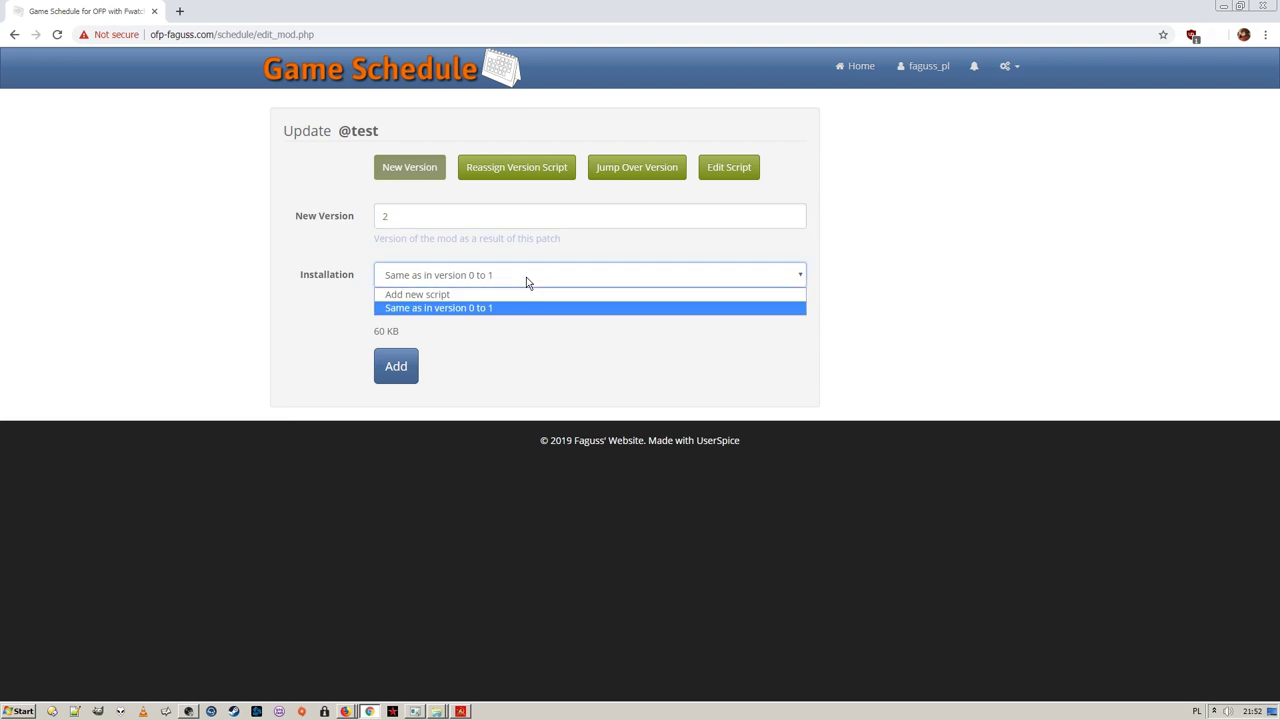
{"action": "left_click", "coordinate": [524, 295]}
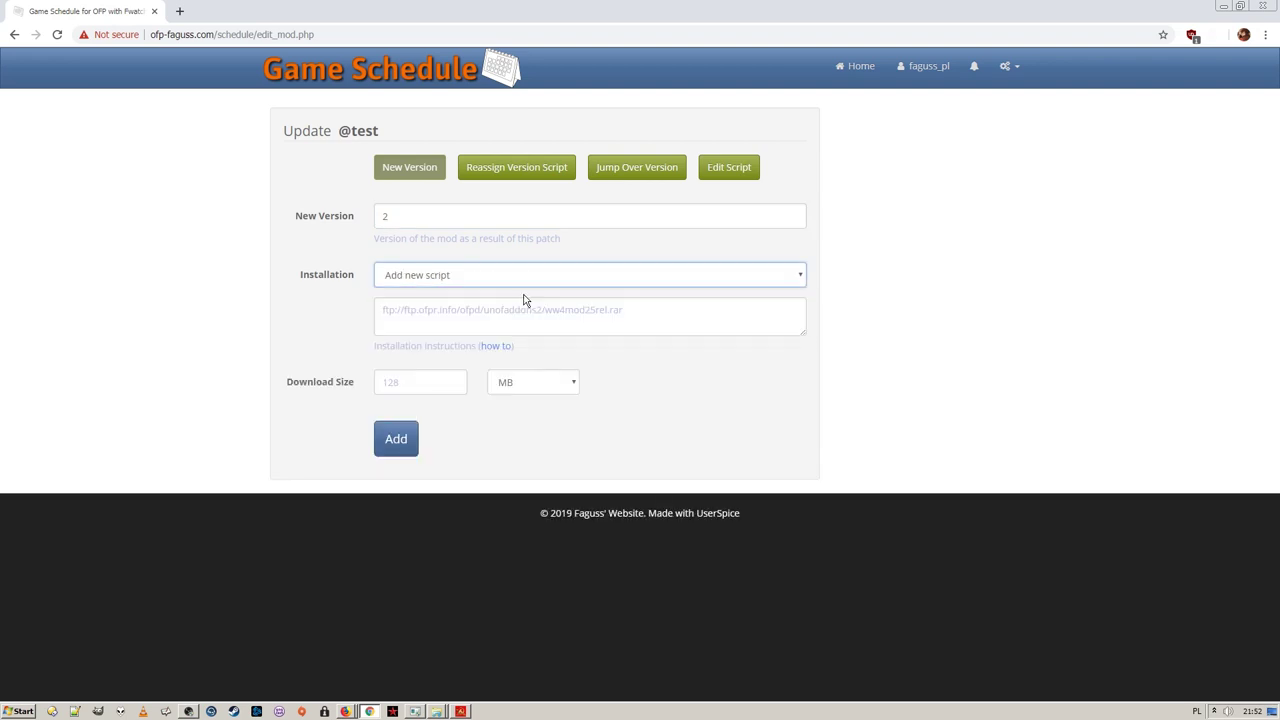
{"action": "left_click", "coordinate": [503, 302]}
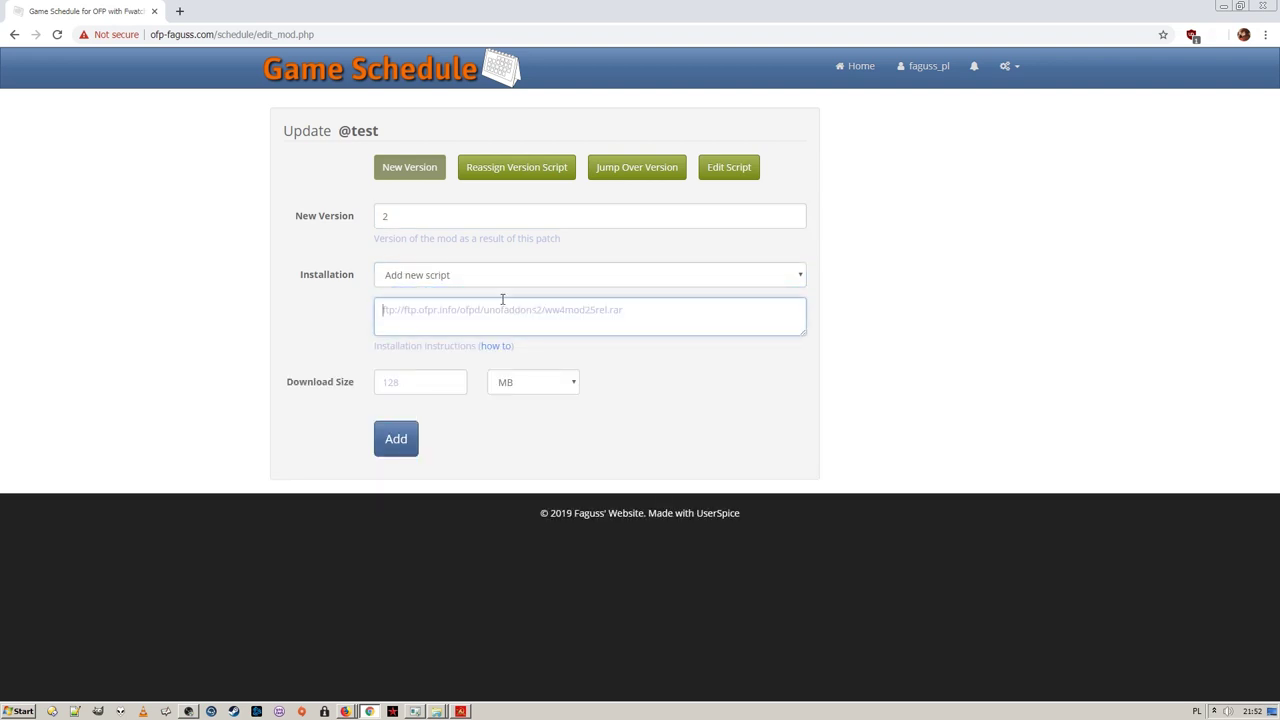
{"action": "type", "text": "delete addons"}
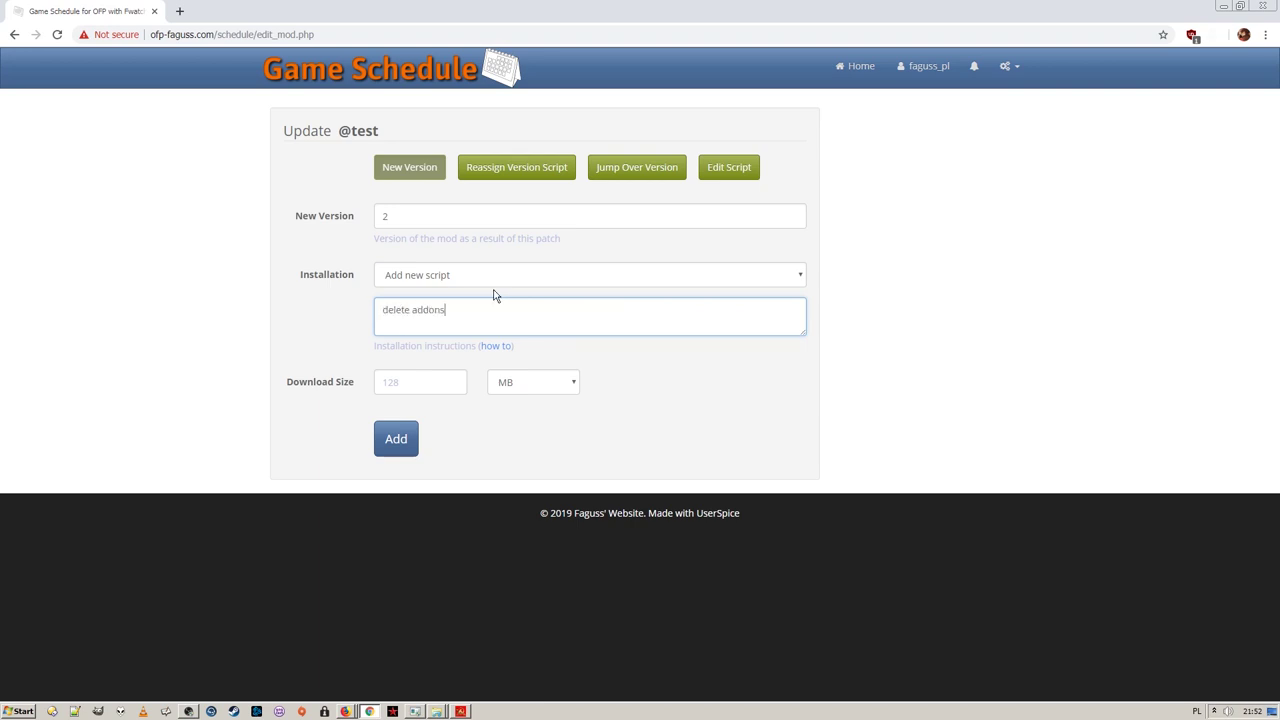
{"action": "type", "text": "\\editorupdate102.pbo"}
{"action": "key", "text": "Return"}
{"action": "type", "text": "http:"}
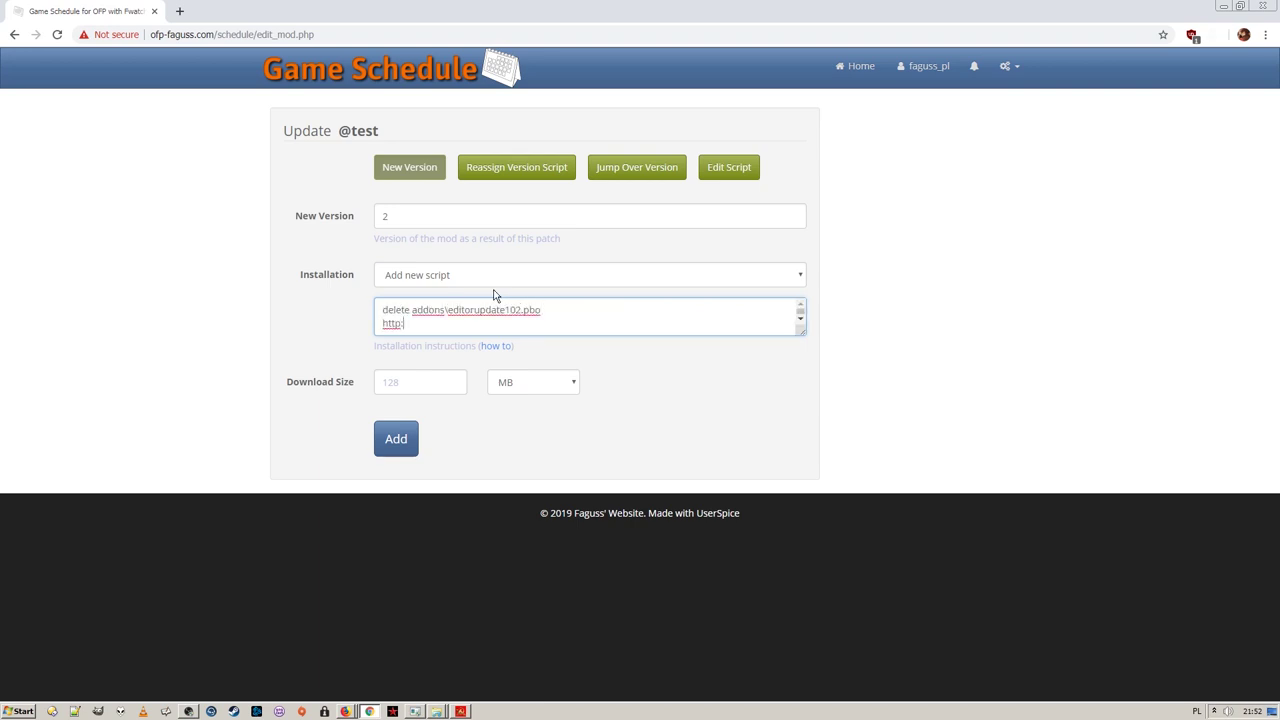
{"action": "type", "text": "//ofp-faguss.com/e2.rar"}
Set the update's download size to 130 KB and save version 2
{"action": "left_click", "coordinate": [420, 382]}
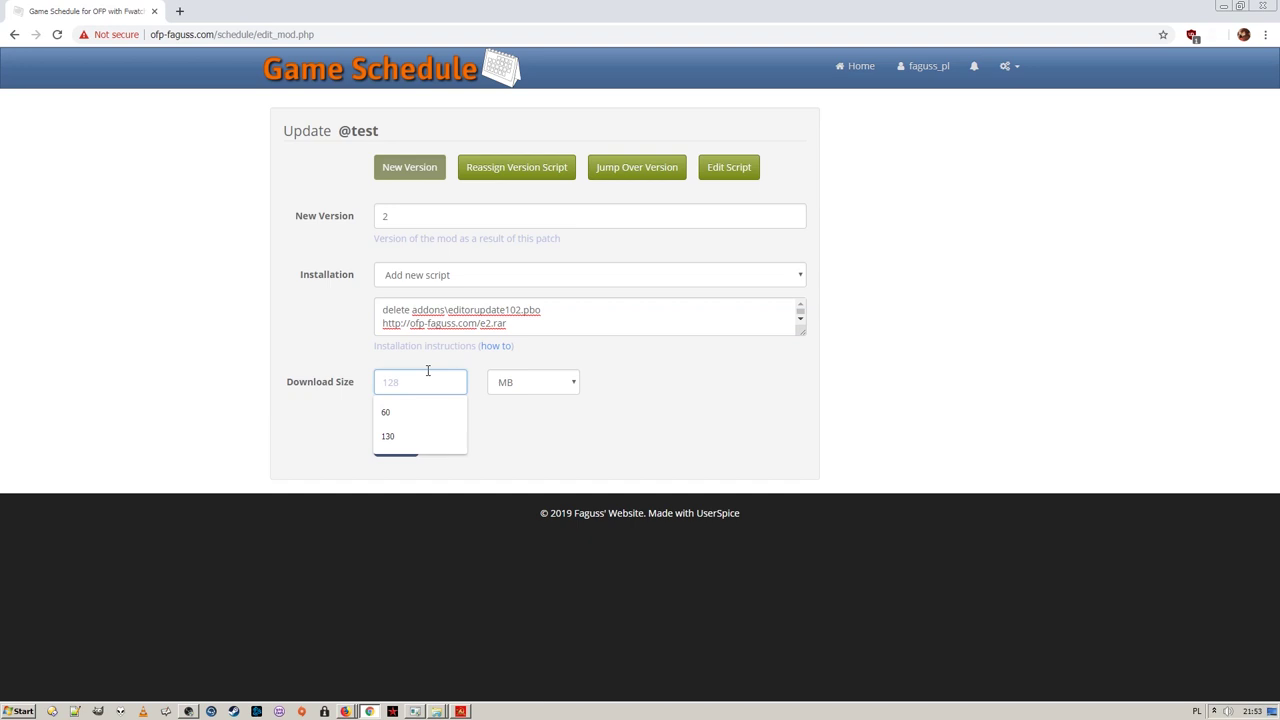
{"action": "type", "text": "130"}
{"action": "left_click", "coordinate": [523, 384]}
{"action": "left_click", "coordinate": [491, 424]}
{"action": "left_click", "coordinate": [396, 440]}
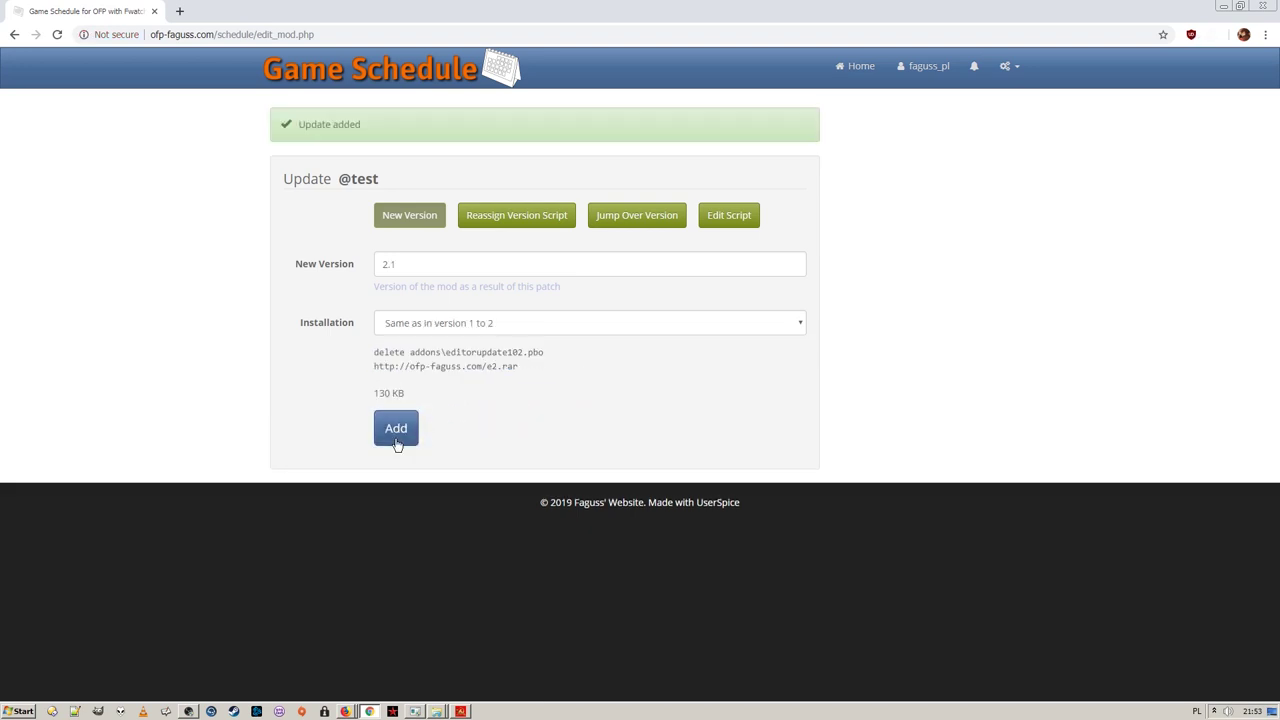
{"action": "key", "text": "alt+Tab"}
{"action": "left_click", "coordinate": [200, 410]}
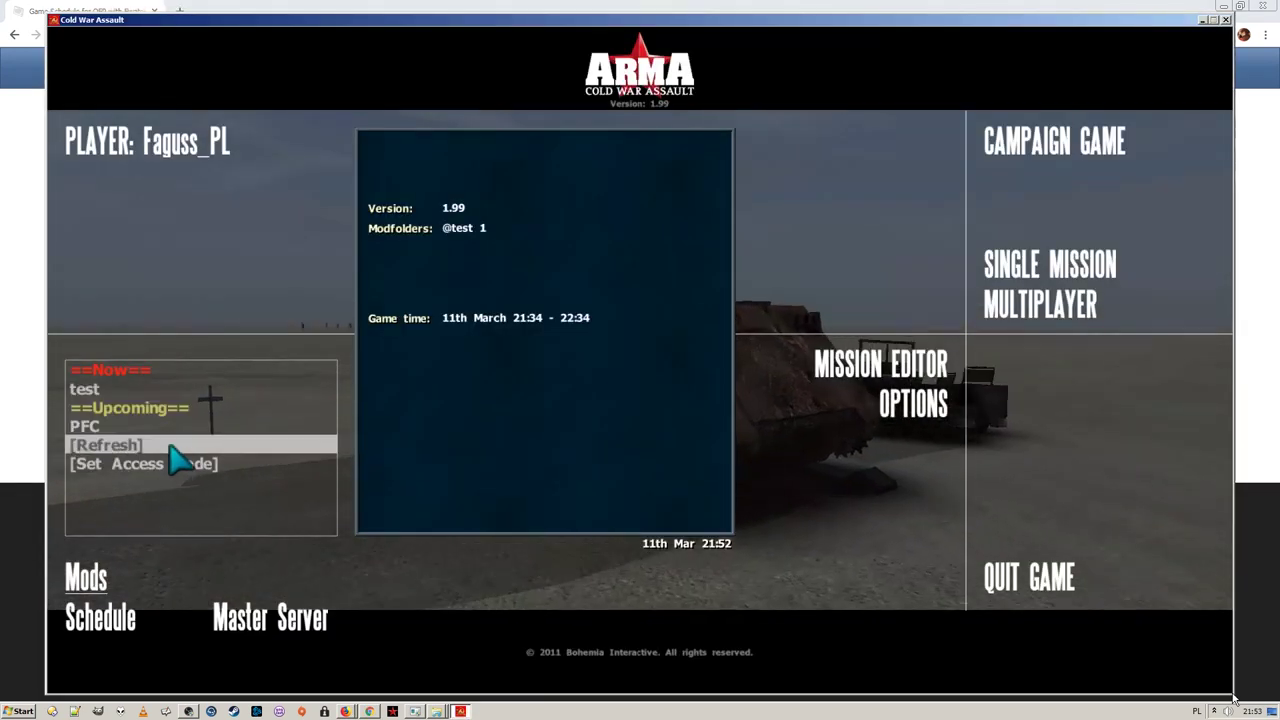
{"action": "left_click", "coordinate": [190, 391]}
{"action": "left_click", "coordinate": [190, 391]}
{"action": "left_click", "coordinate": [282, 377]}
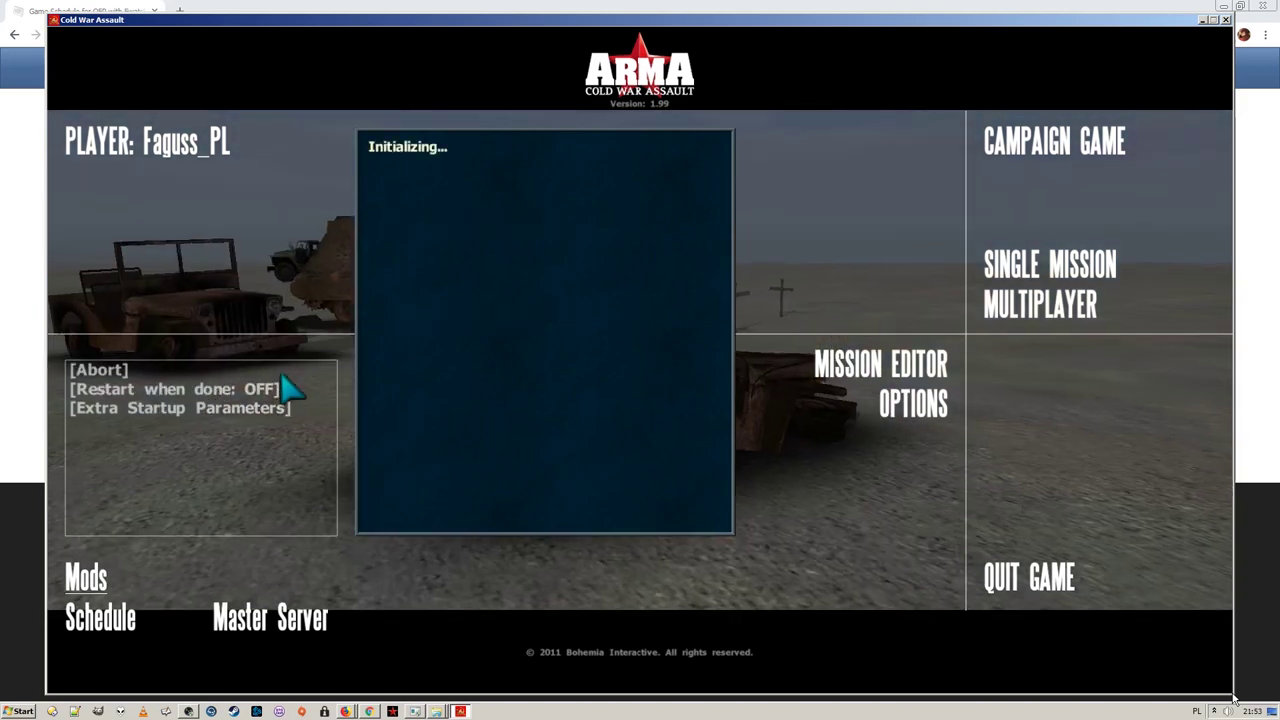
{"action": "key", "text": "alt+Tab"}
{"action": "key", "text": "alt+Tab"}
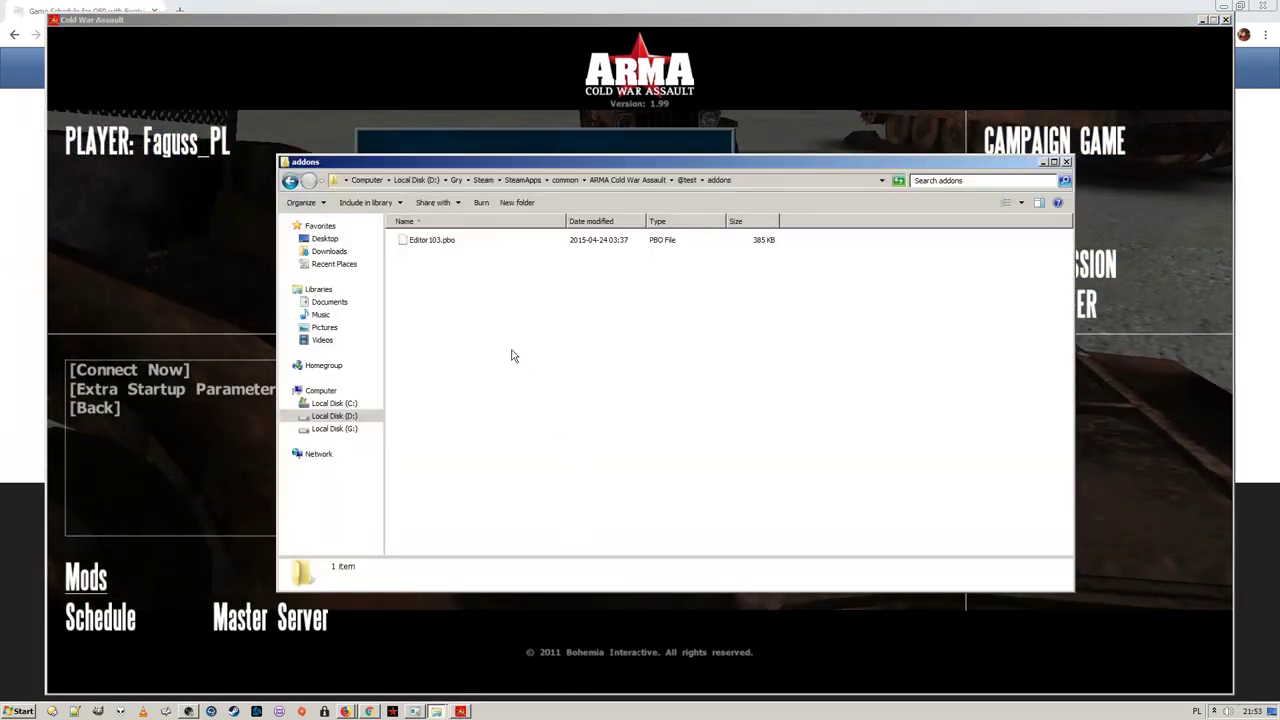
{"action": "left_click", "coordinate": [470, 240]}
{"action": "left_click", "coordinate": [517, 309]}
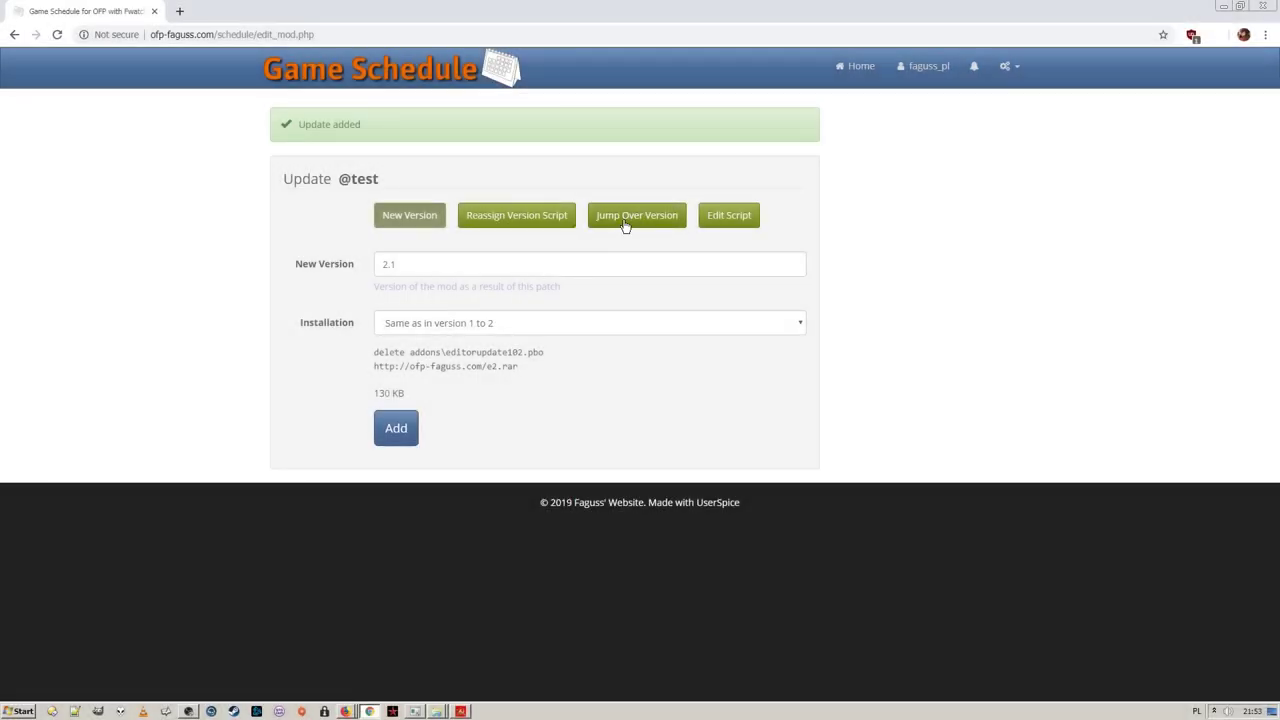
{"action": "left_click", "coordinate": [625, 217]}
{"action": "left_click", "coordinate": [494, 252]}
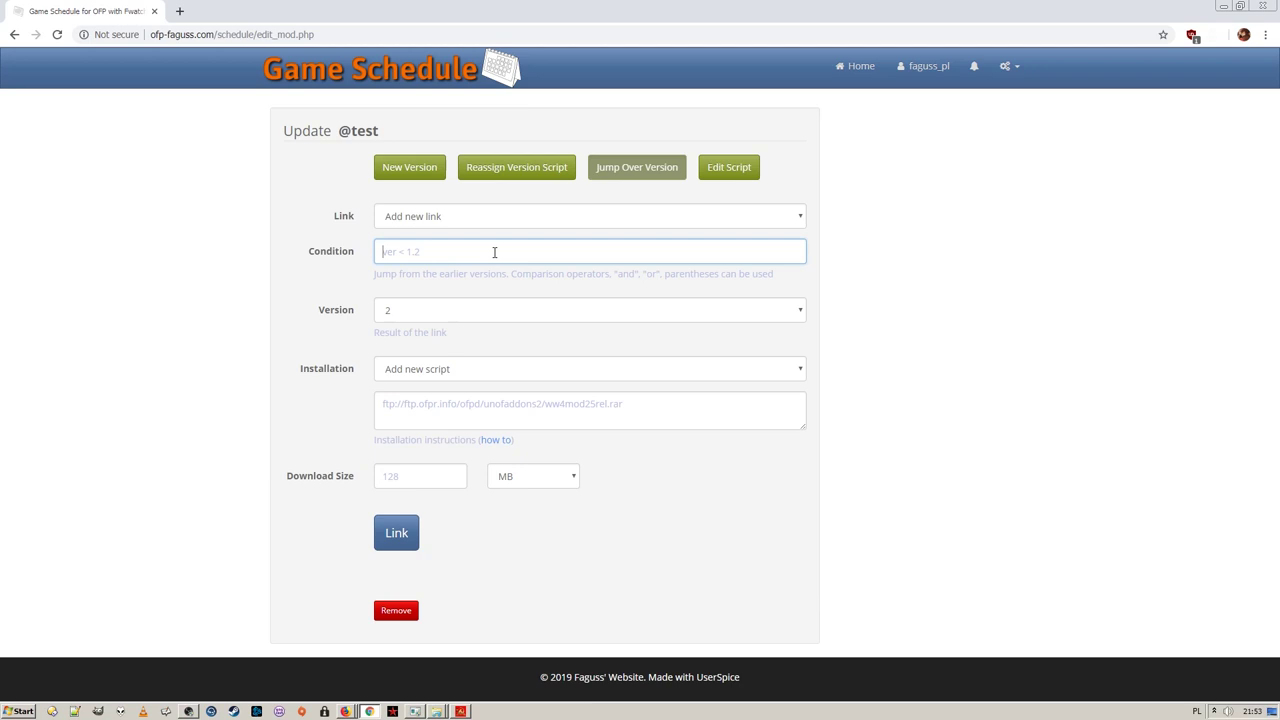
{"action": "type", "text": "ver < 2"}
{"action": "left_click", "coordinate": [463, 370]}
{"action": "left_click", "coordinate": [463, 401]}
{"action": "left_click", "coordinate": [498, 371]}
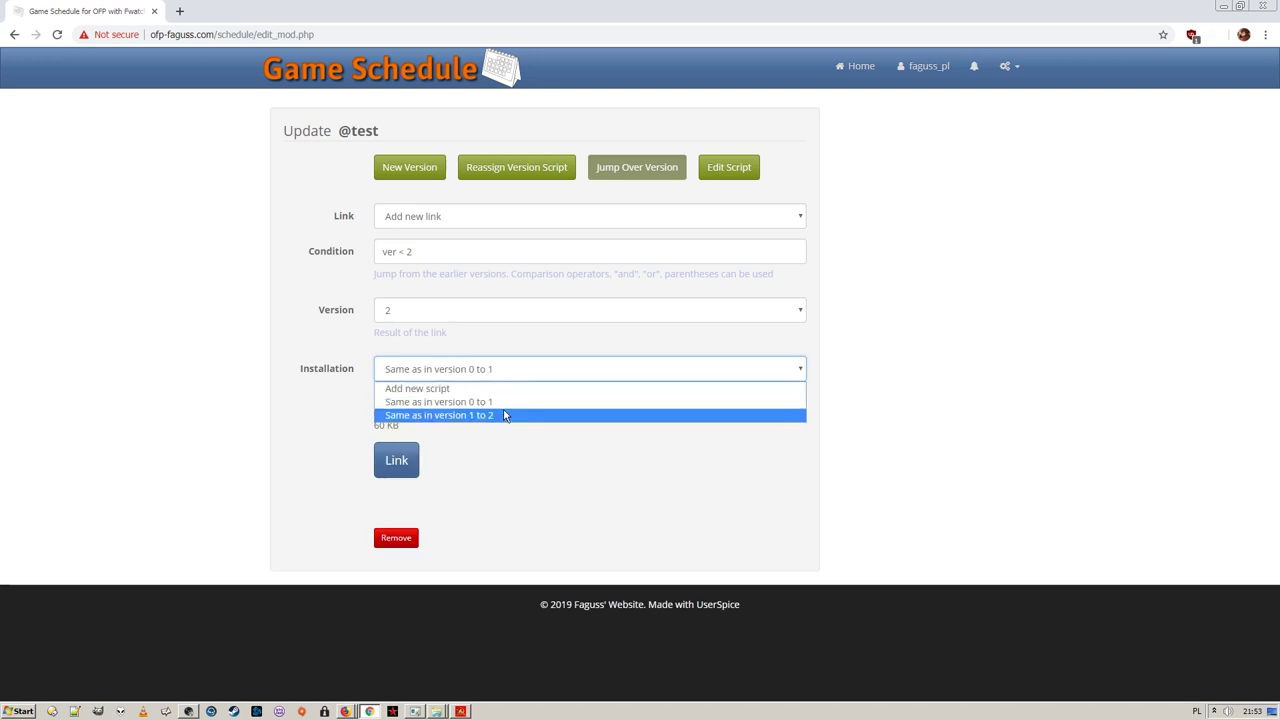
{"action": "left_click", "coordinate": [505, 415]}
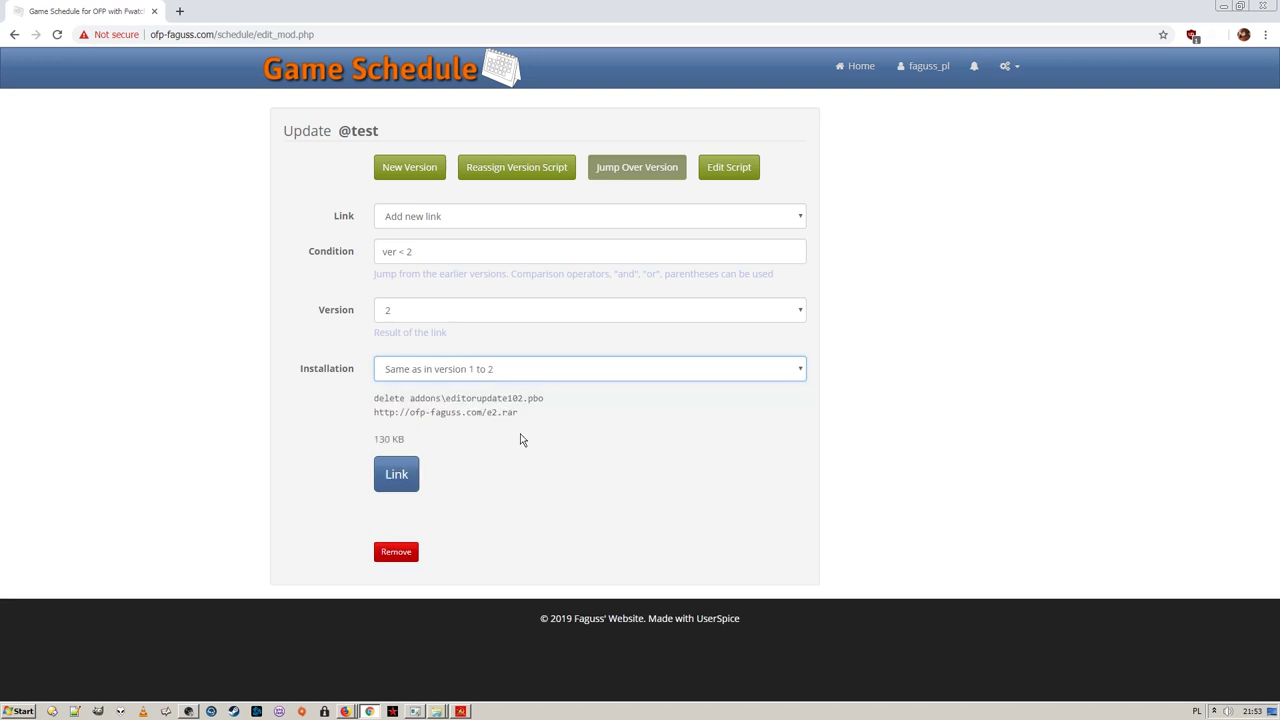
{"action": "left_click", "coordinate": [396, 474]}
{"action": "key", "text": "alt+Tab"}
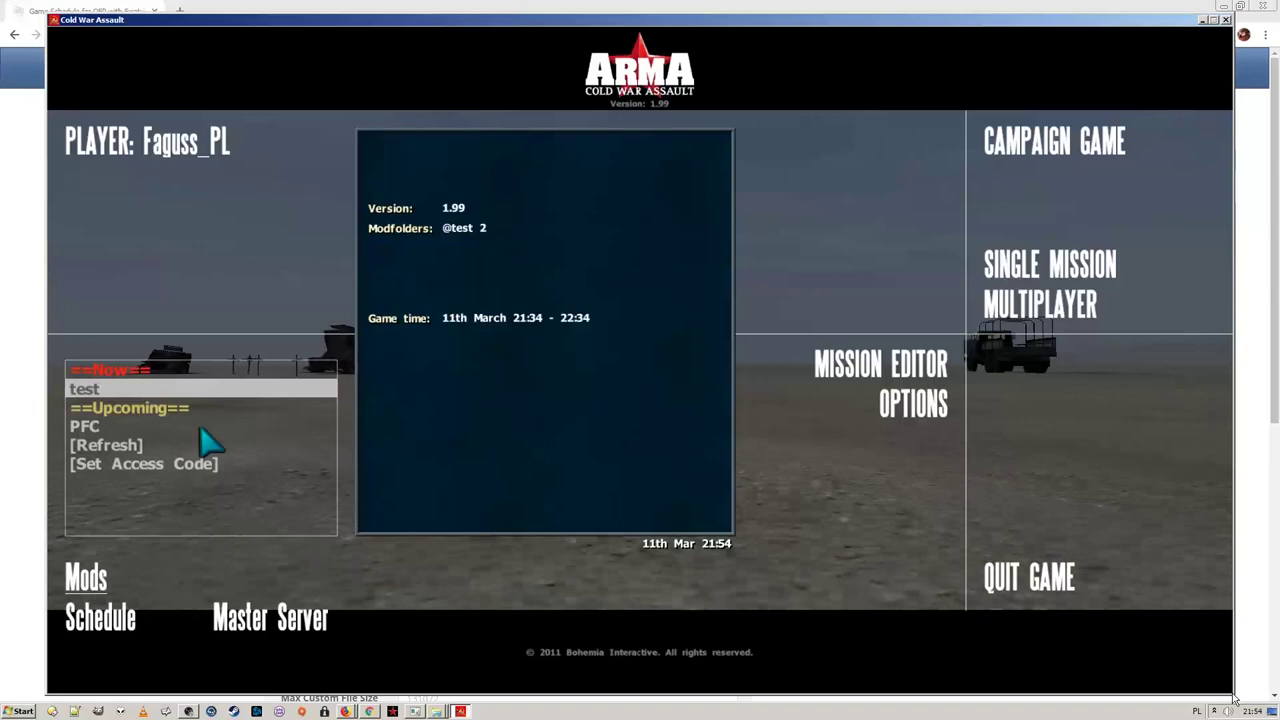
{"action": "left_click", "coordinate": [200, 427]}
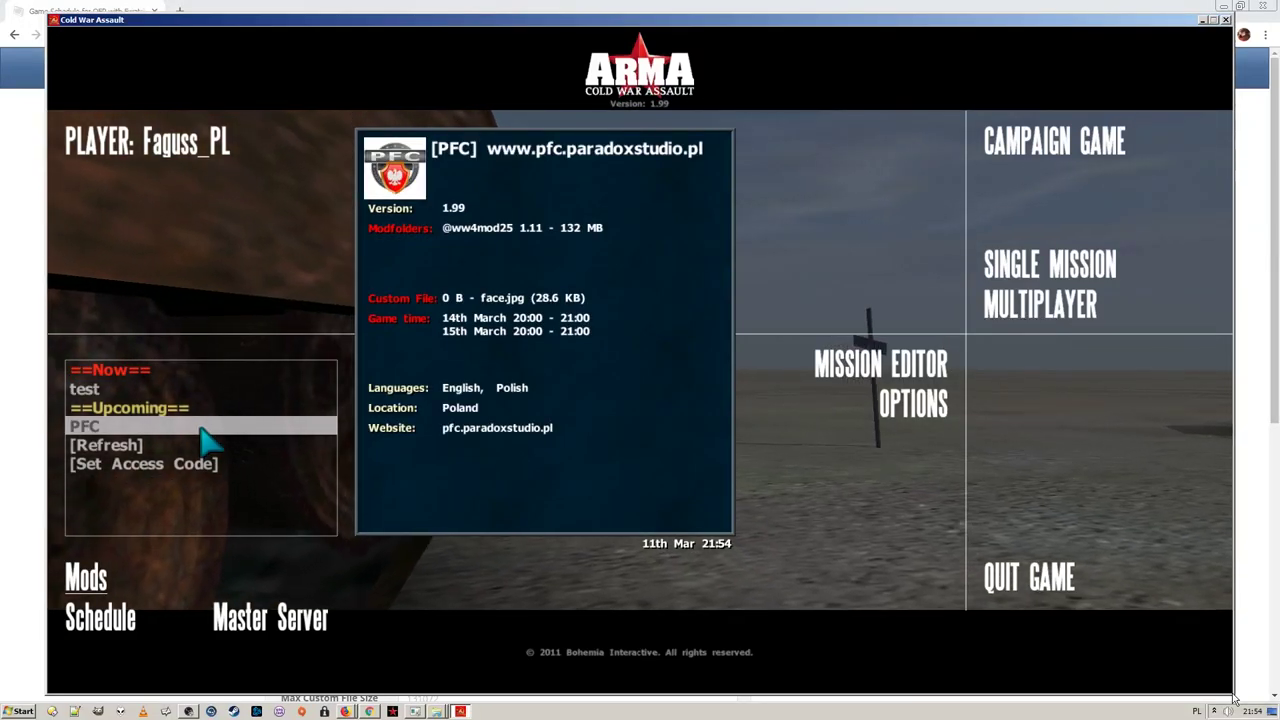
{"action": "double_click", "coordinate": [201, 428]}
{"action": "double_click", "coordinate": [261, 373]}
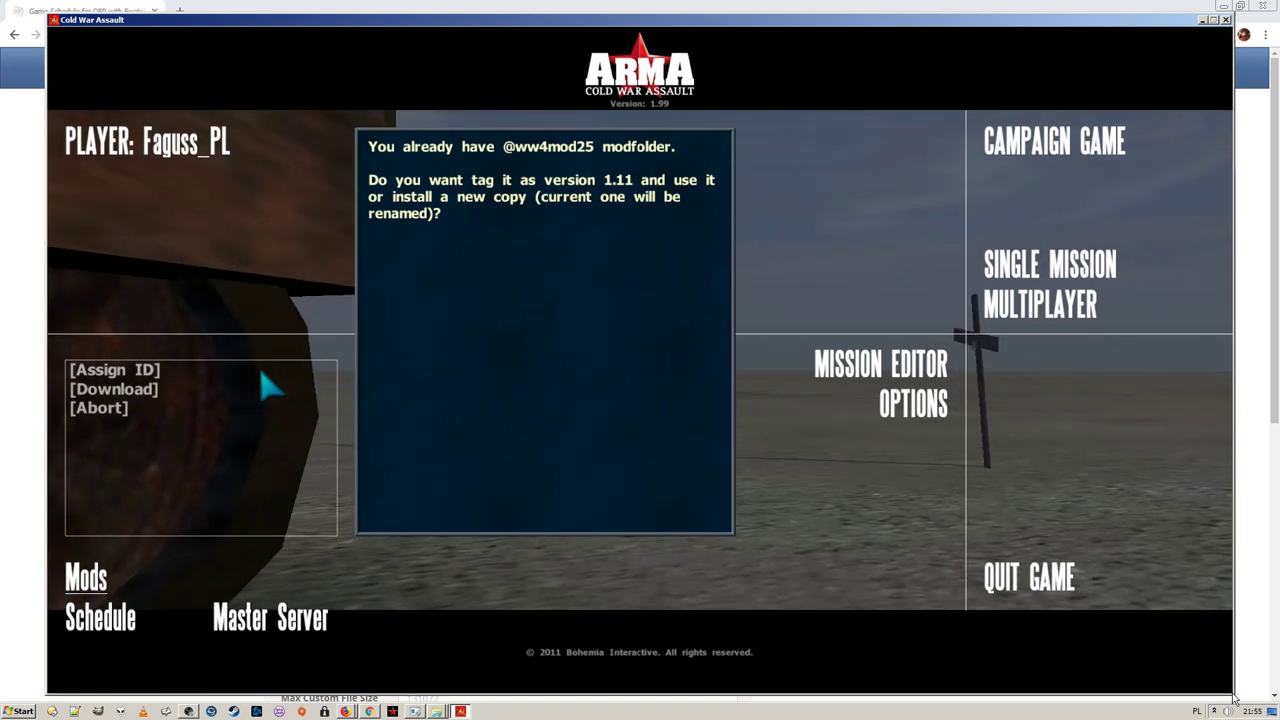
{"action": "left_click", "coordinate": [261, 373]}
{"action": "left_click", "coordinate": [262, 375]}
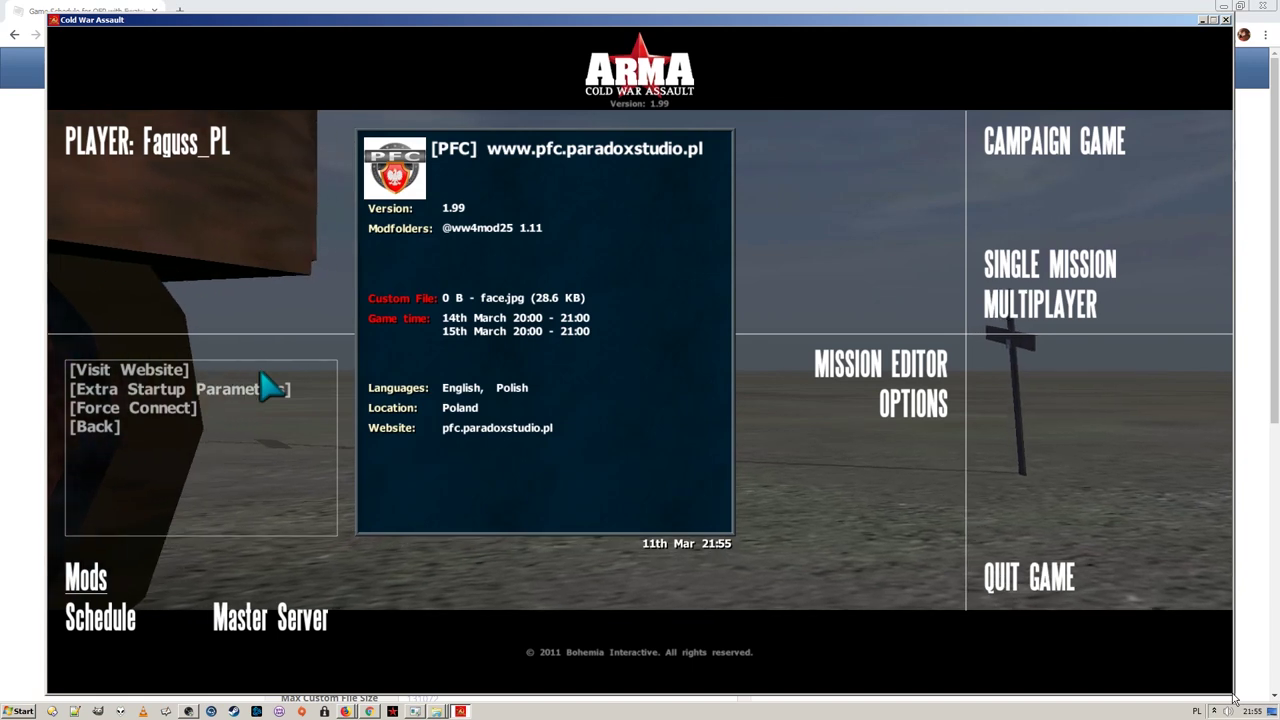
{"action": "key", "text": "alt+Tab"}
{"action": "key", "text": "alt+Tab"}
{"action": "key", "text": "BackSpace"}
{"action": "left_click", "coordinate": [474, 389]}
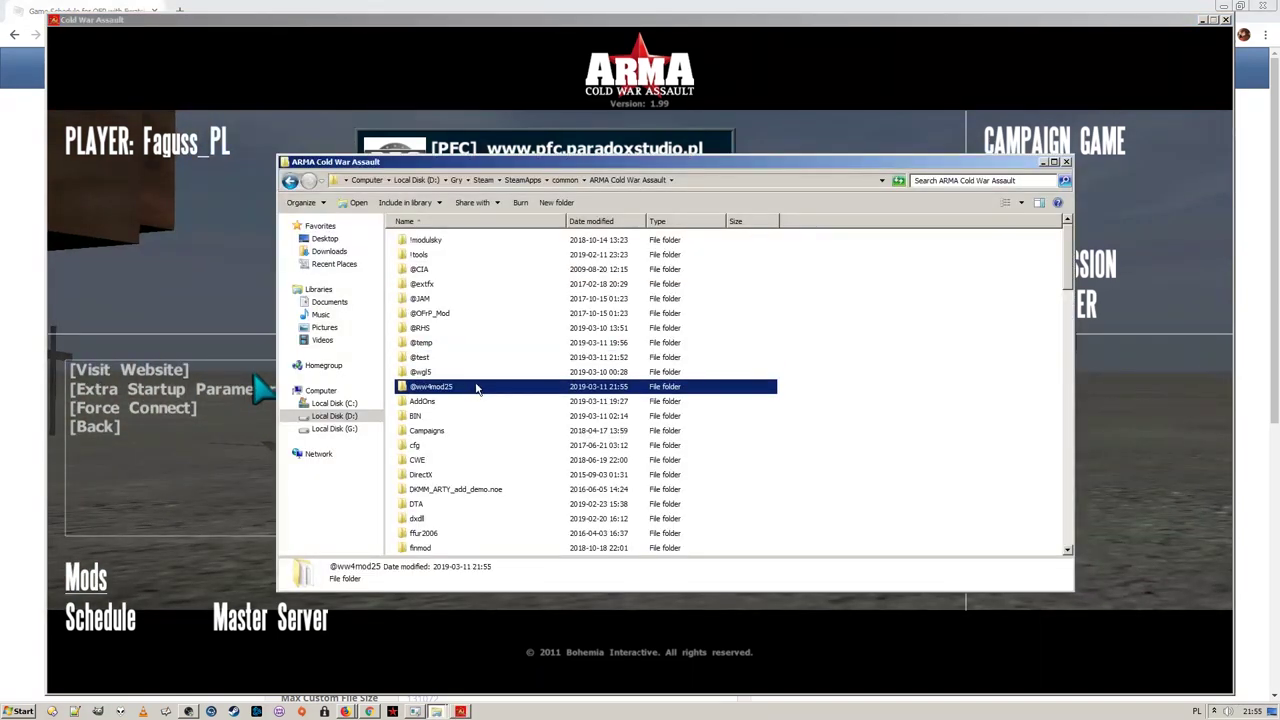
{"action": "left_click", "coordinate": [478, 393]}
{"action": "type", "text": "asdhdjfkl"}
{"action": "key", "text": "Return"}
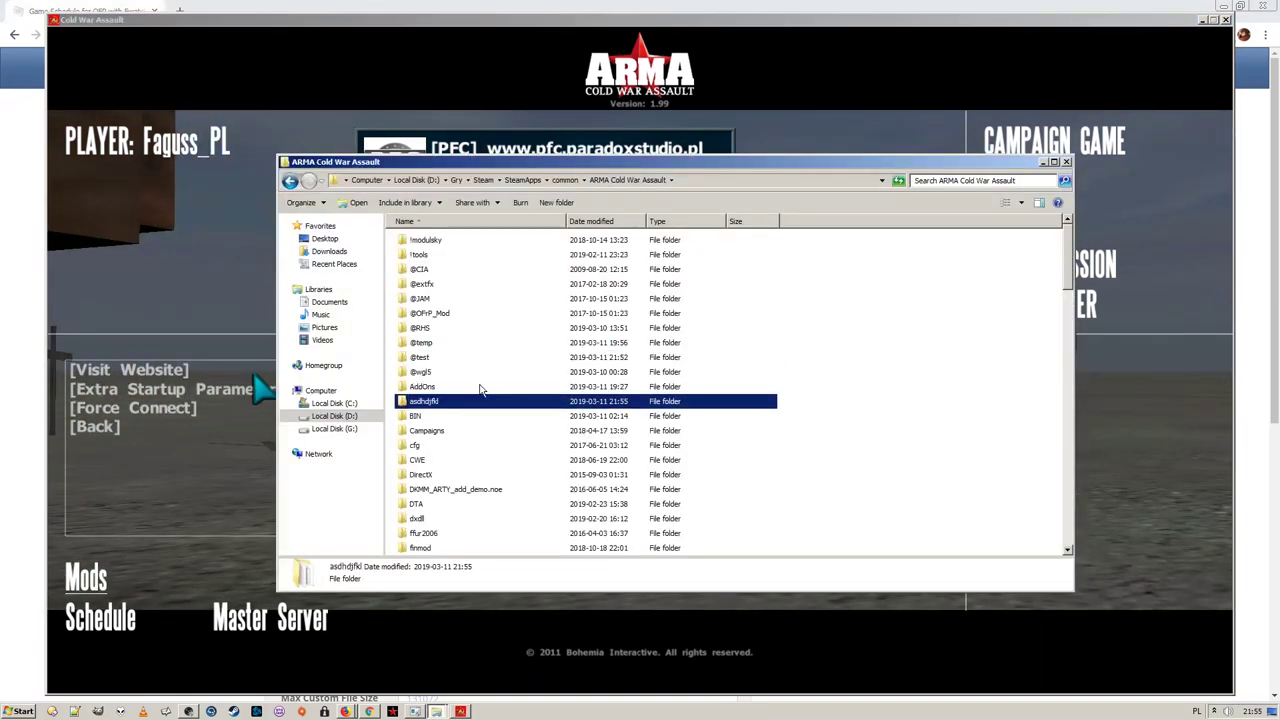
Back in the game, disconnect from the server and quit Cold War Assault
{"action": "key", "text": "alt+Tab"}
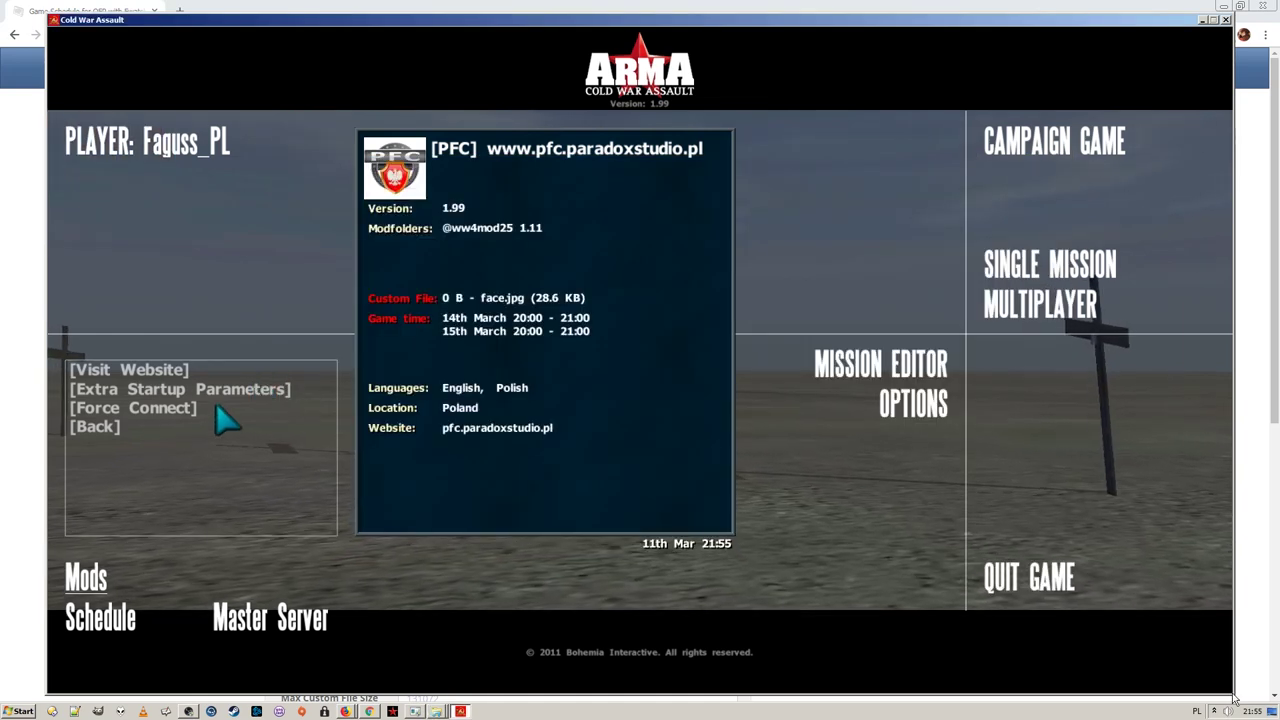
{"action": "key", "text": "alt+Tab"}
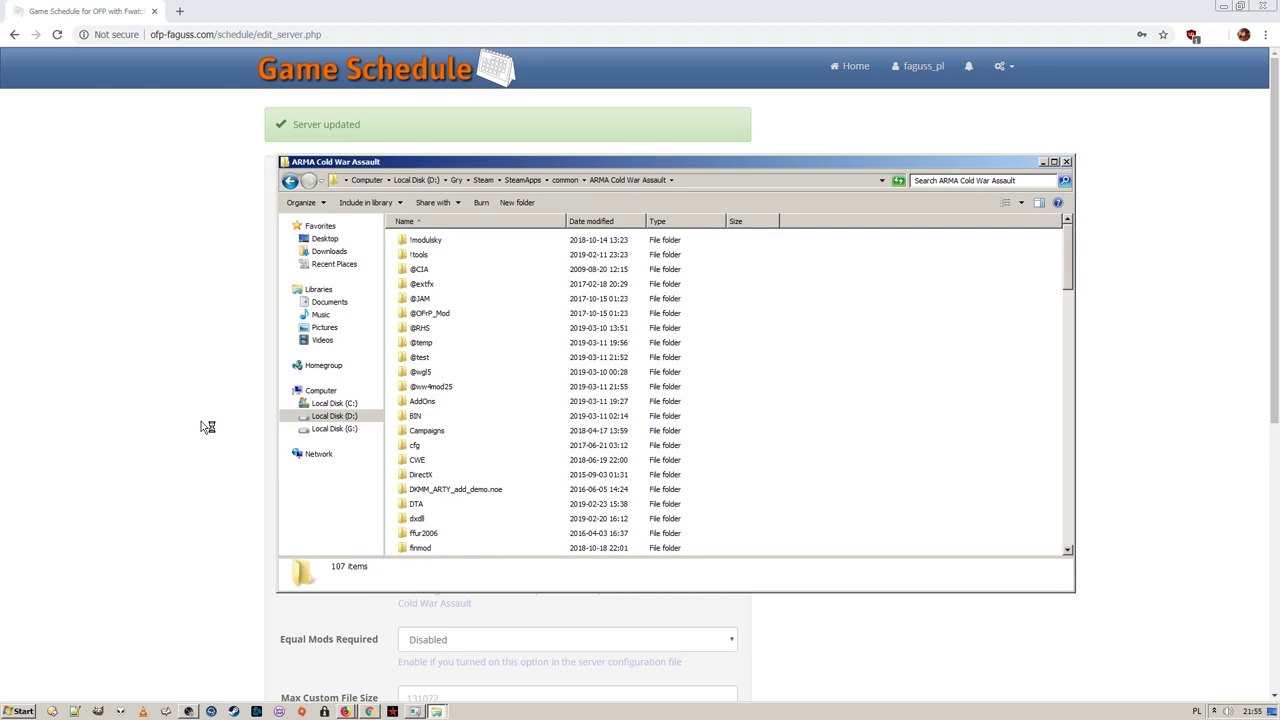
{"action": "key", "text": "alt+Tab"}
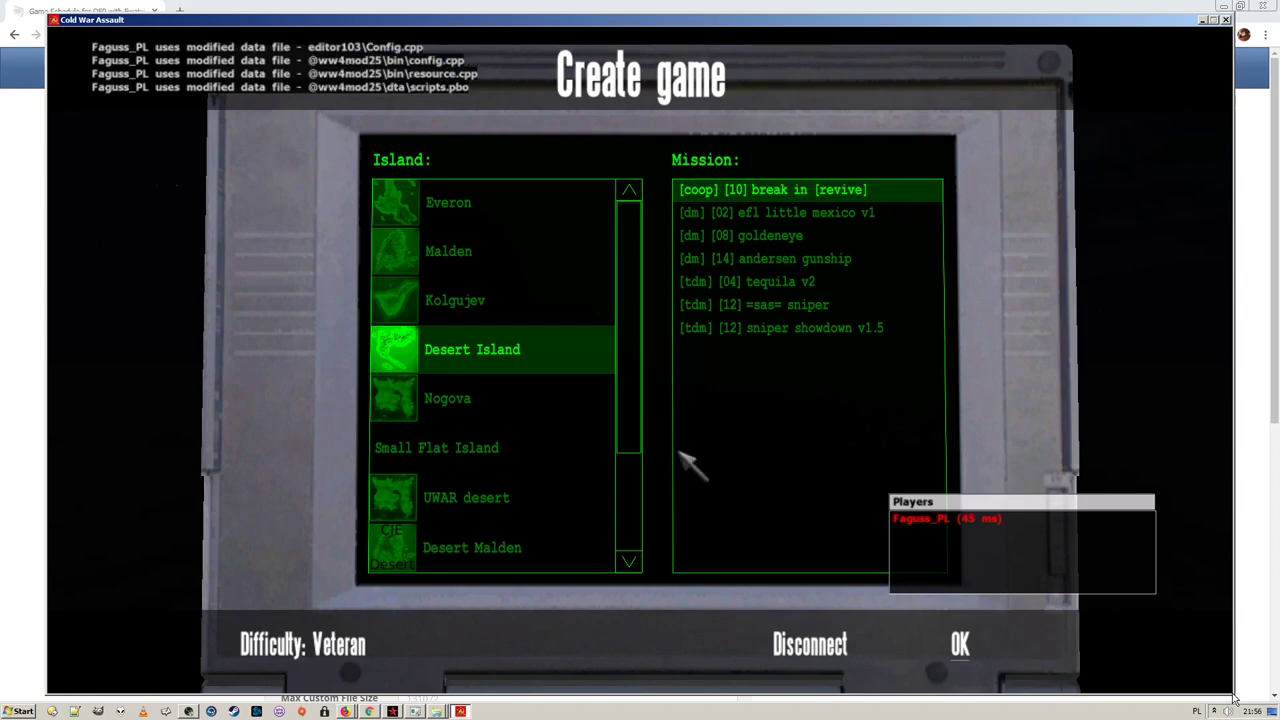
{"action": "left_click", "coordinate": [800, 643]}
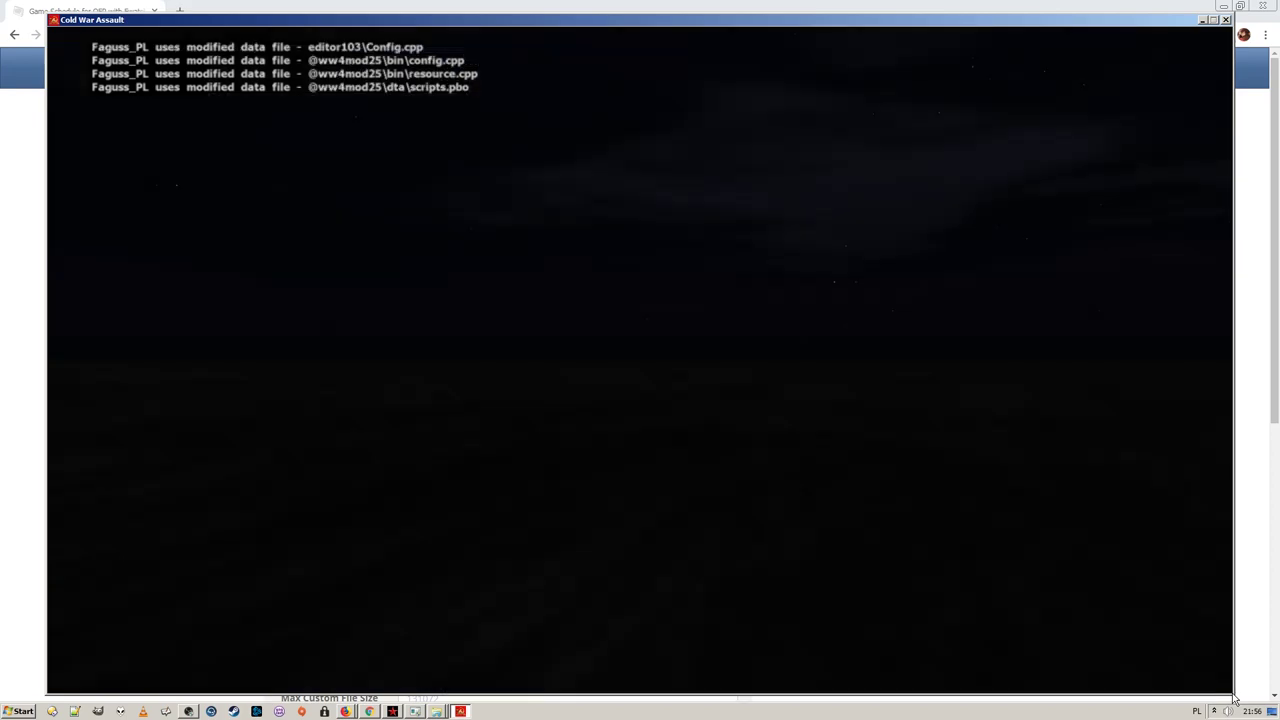
{"action": "left_click", "coordinate": [160, 580]}
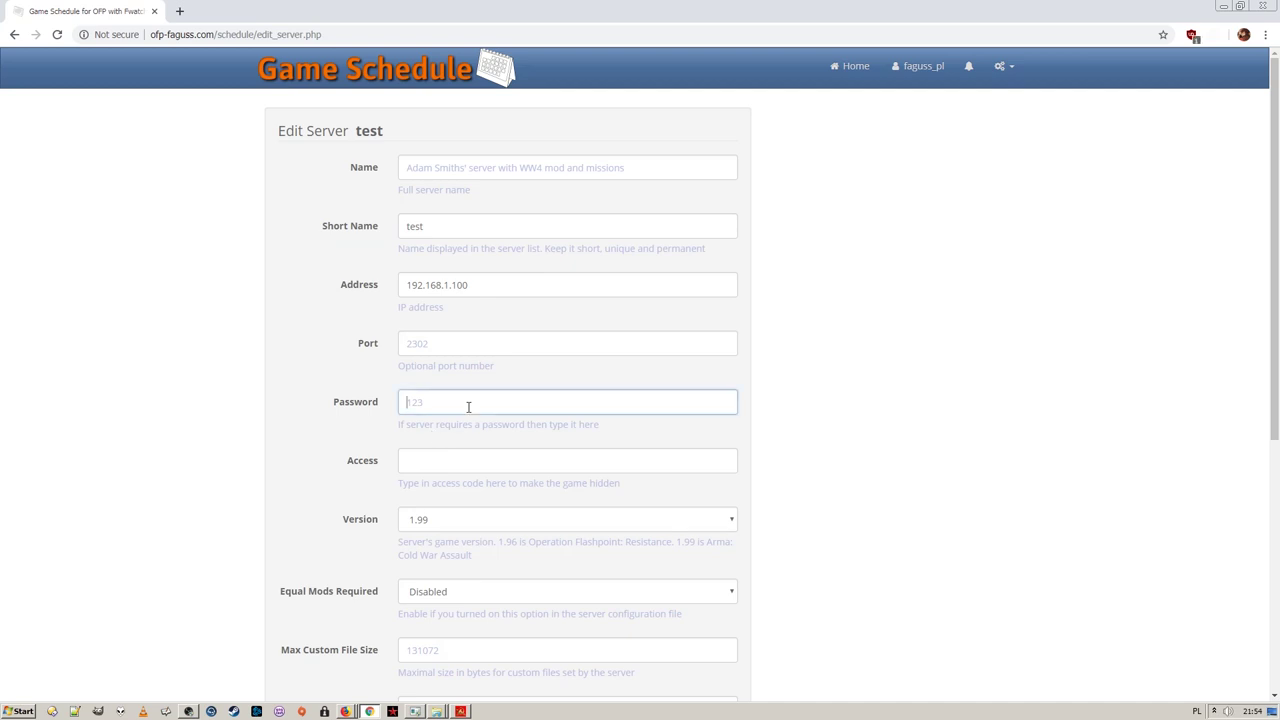
Save the Edit Server form for server test
{"action": "scroll", "coordinate": [458, 453], "scroll_direction": "down", "scroll_amount": 5}
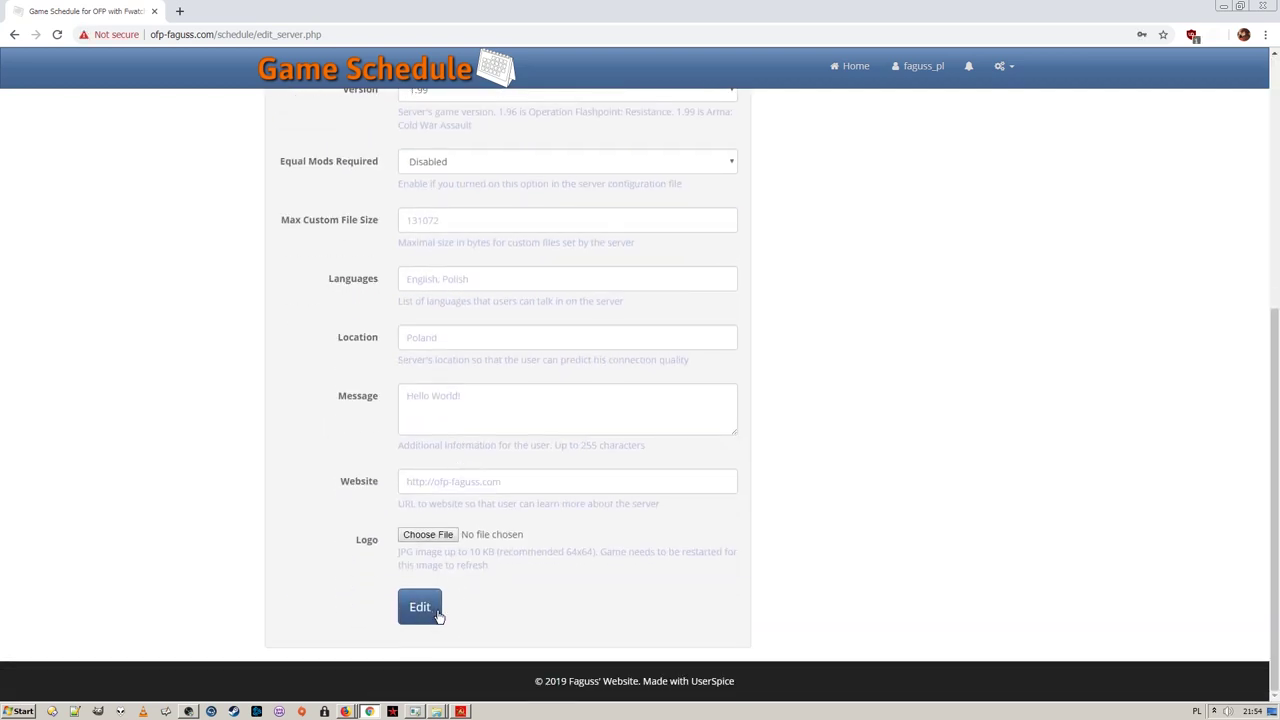
{"action": "left_click", "coordinate": [435, 608]}
In the game's schedule, set the private server's access code
{"action": "left_click", "coordinate": [460, 711]}
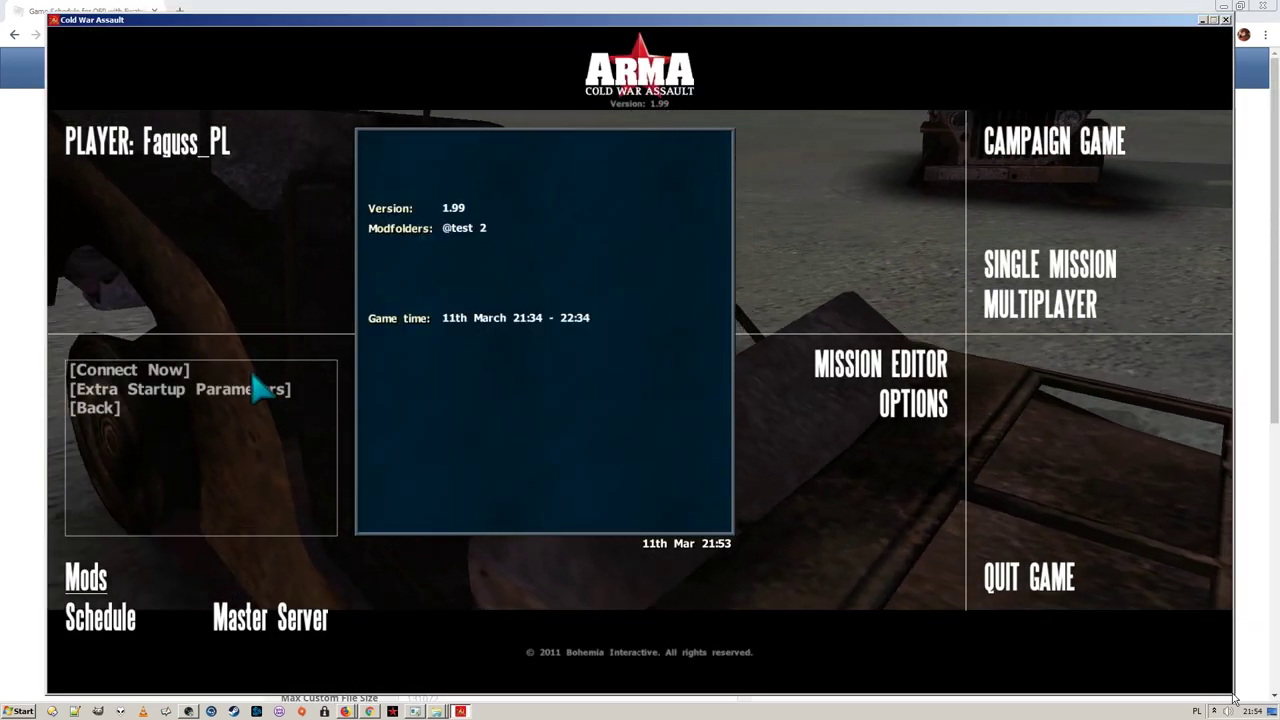
{"action": "left_click", "coordinate": [229, 406]}
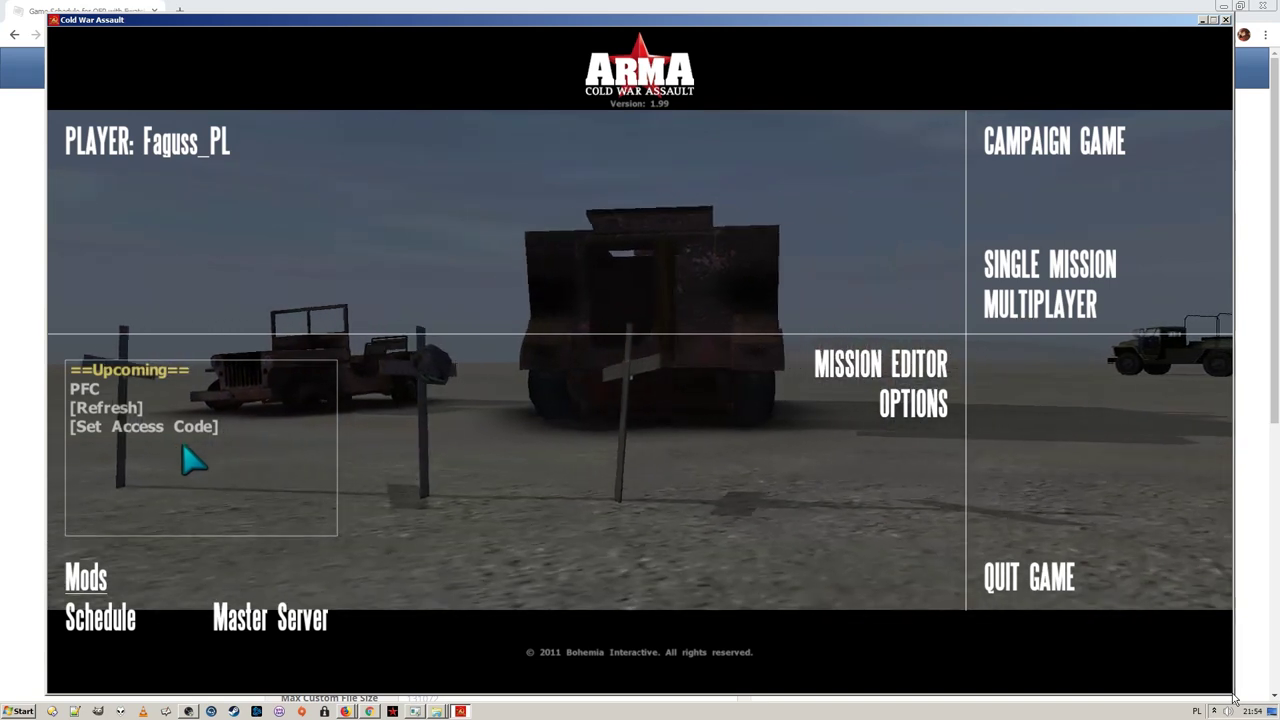
{"action": "left_click", "coordinate": [196, 430]}
{"action": "type", "text": "tes"}
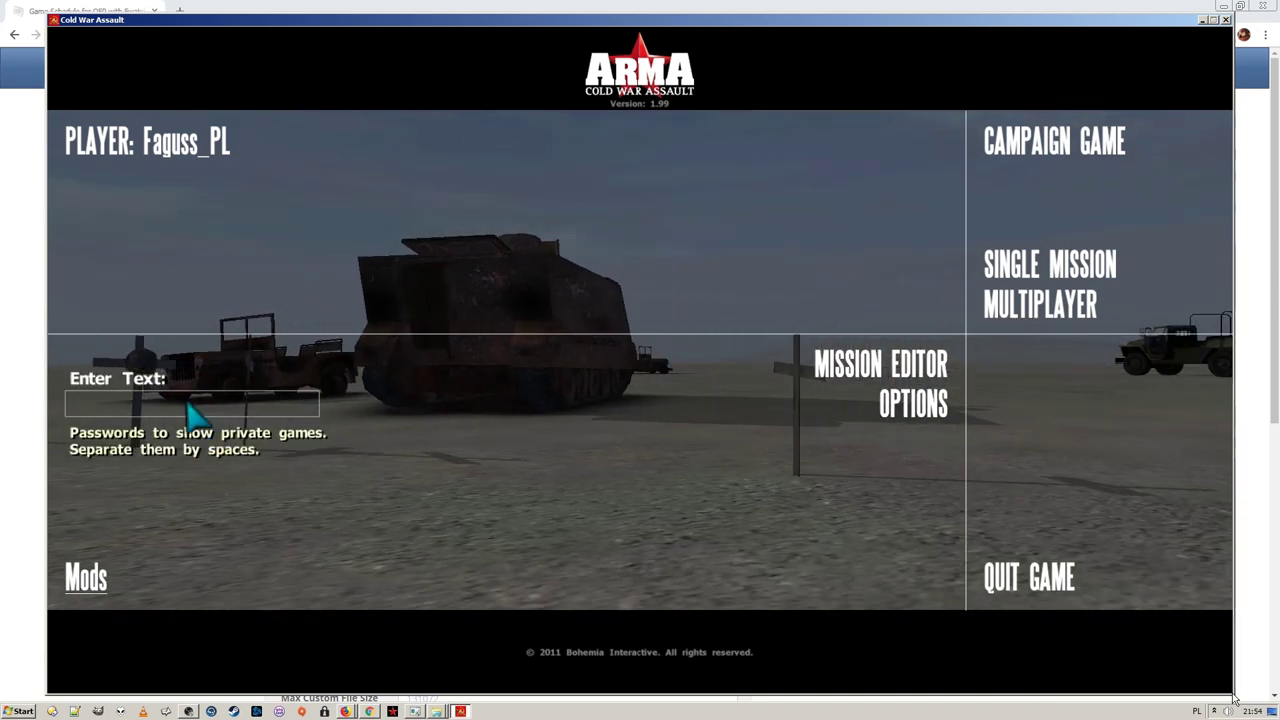
{"action": "type", "text": "t"}
{"action": "key", "text": "Return"}
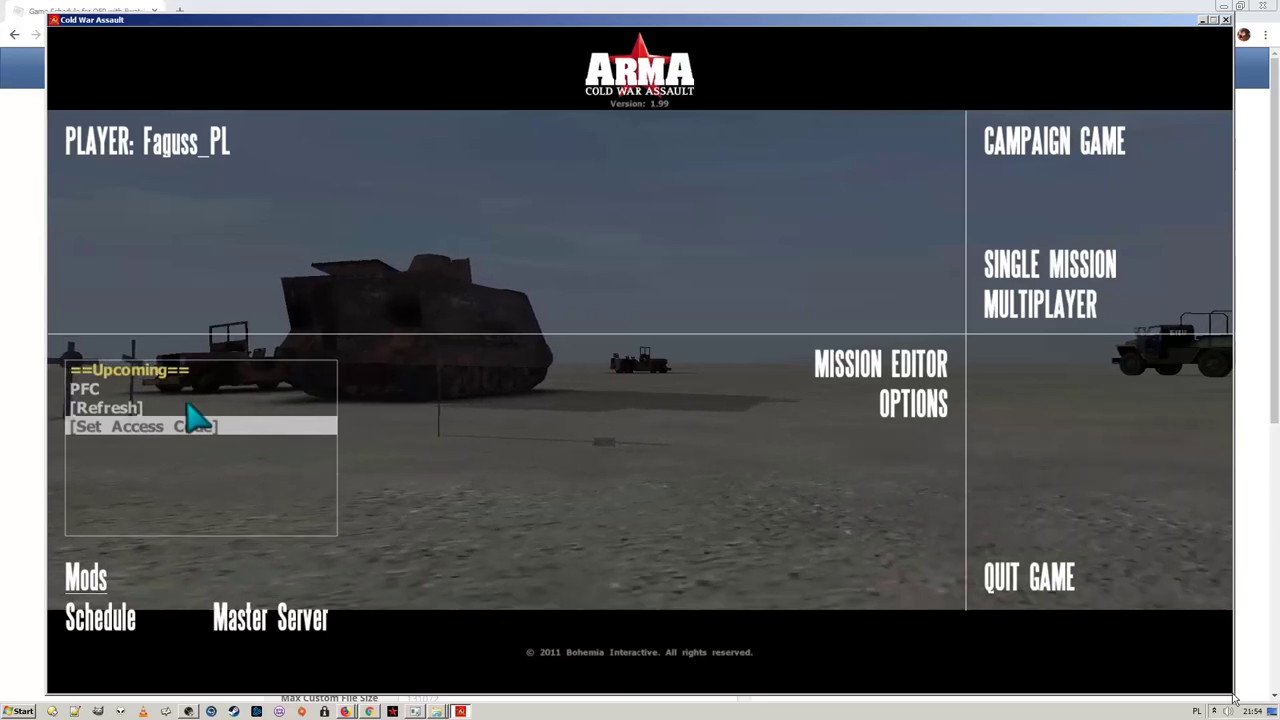
Refresh the schedule and show the test game's details
{"action": "key", "text": "Up"}
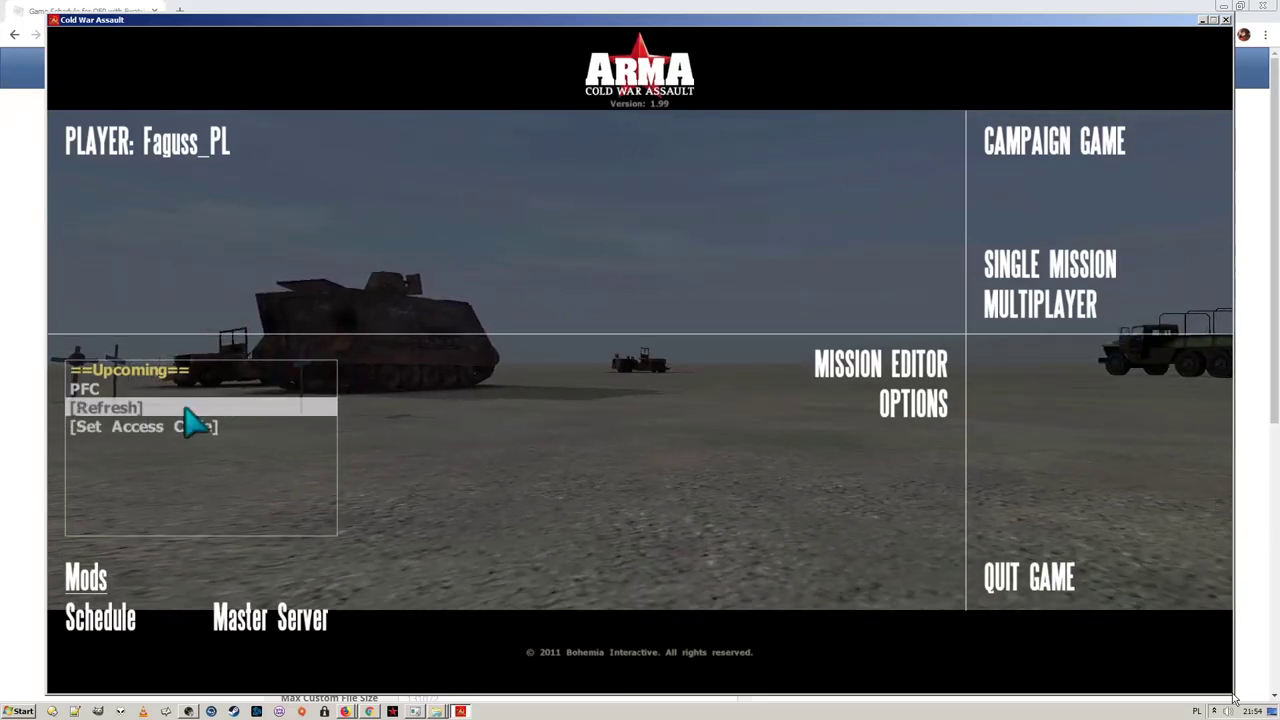
{"action": "key", "text": "Return"}
{"action": "left_click", "coordinate": [185, 390]}
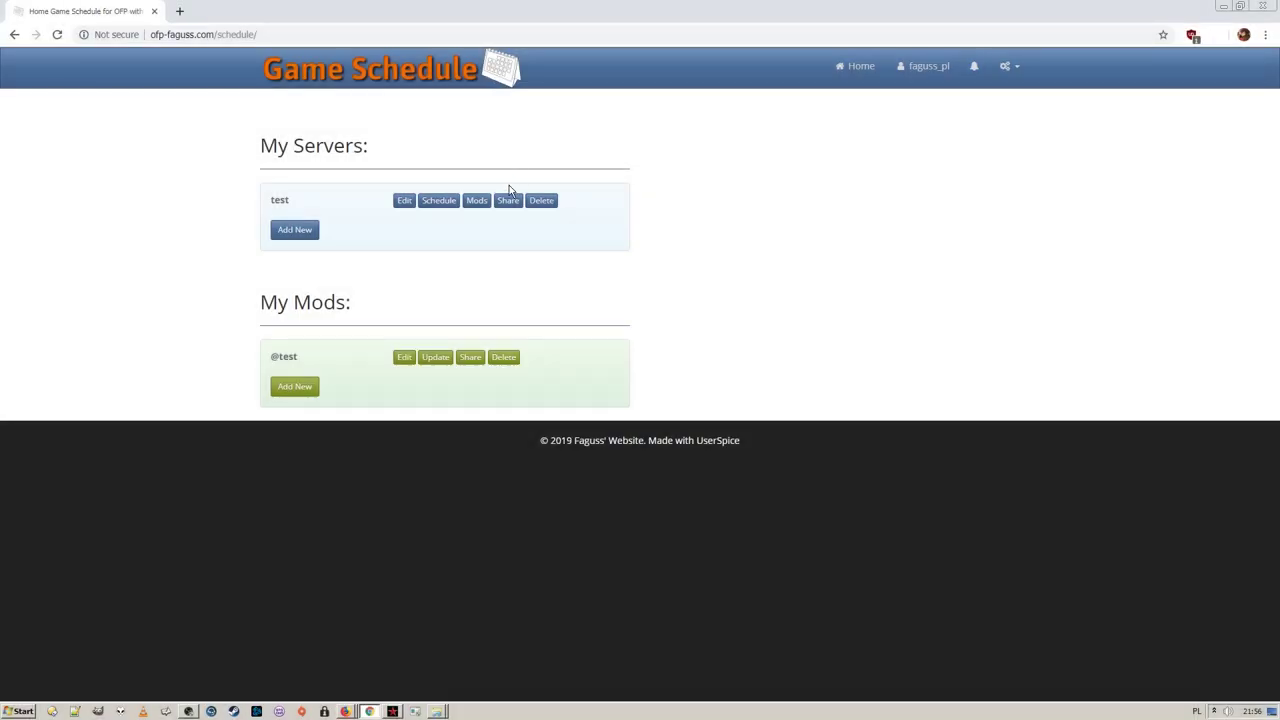
{"action": "left_click", "coordinate": [508, 199]}
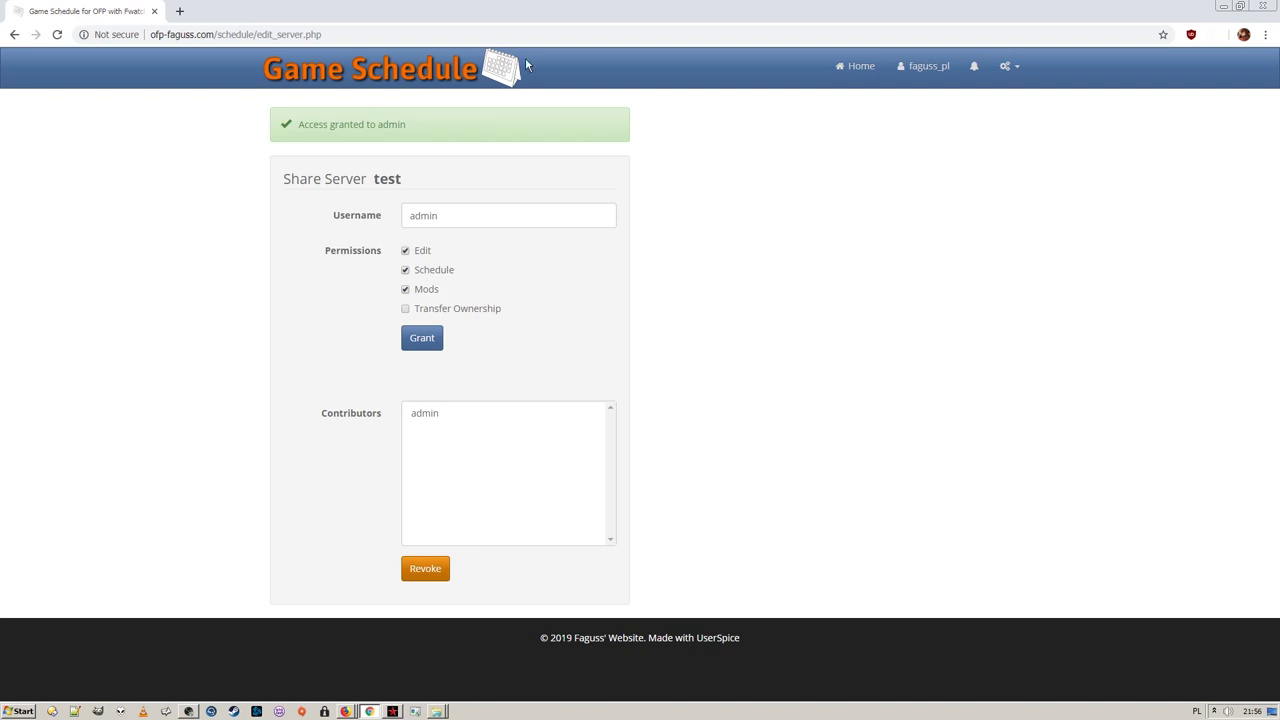
{"action": "left_click", "coordinate": [515, 62]}
{"action": "left_click", "coordinate": [474, 358]}
{"action": "left_click", "coordinate": [458, 171]}
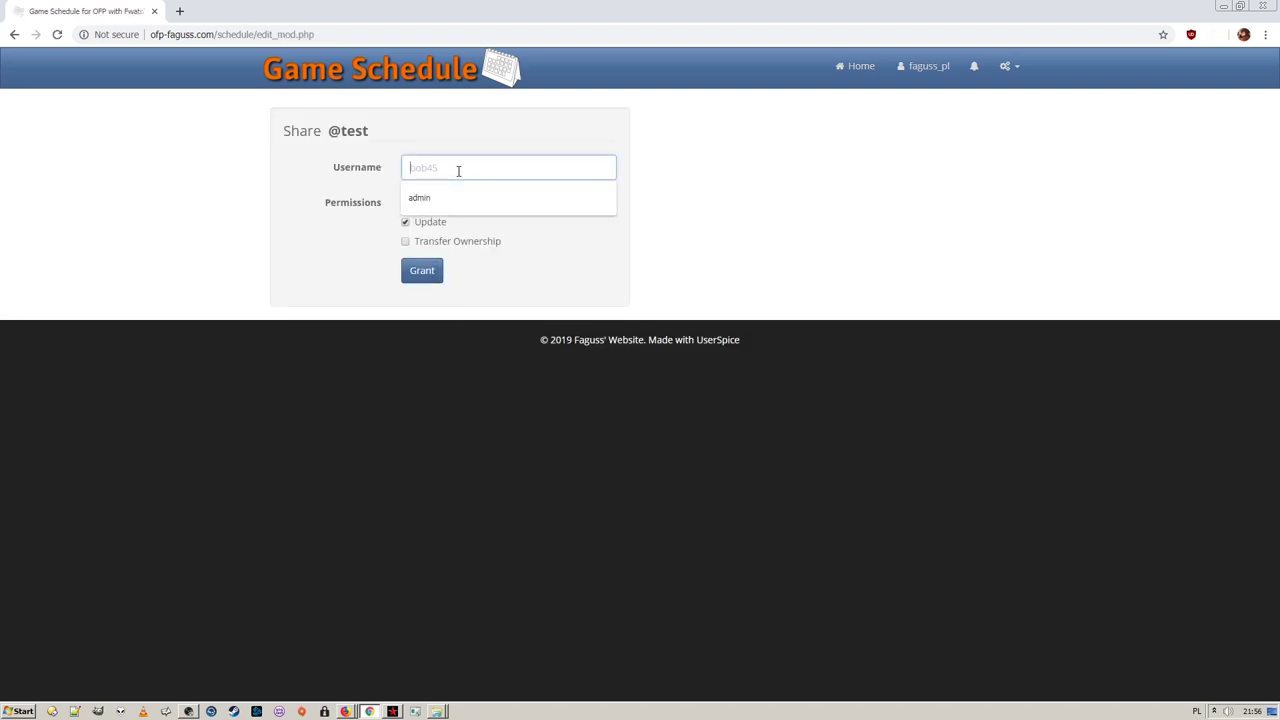
{"action": "left_click", "coordinate": [432, 281]}
{"action": "left_click", "coordinate": [486, 81]}
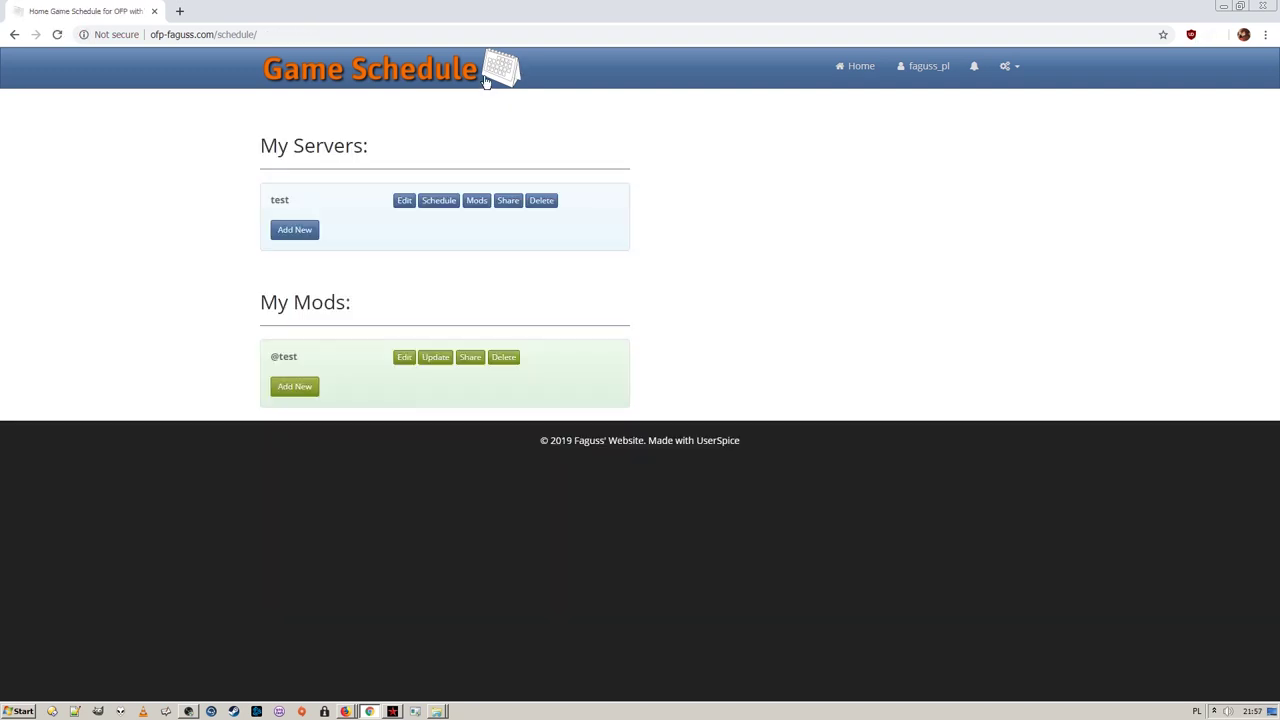
In the second user's browser, reload the home page and read the installation script instructions
{"action": "left_click", "coordinate": [346, 711]}
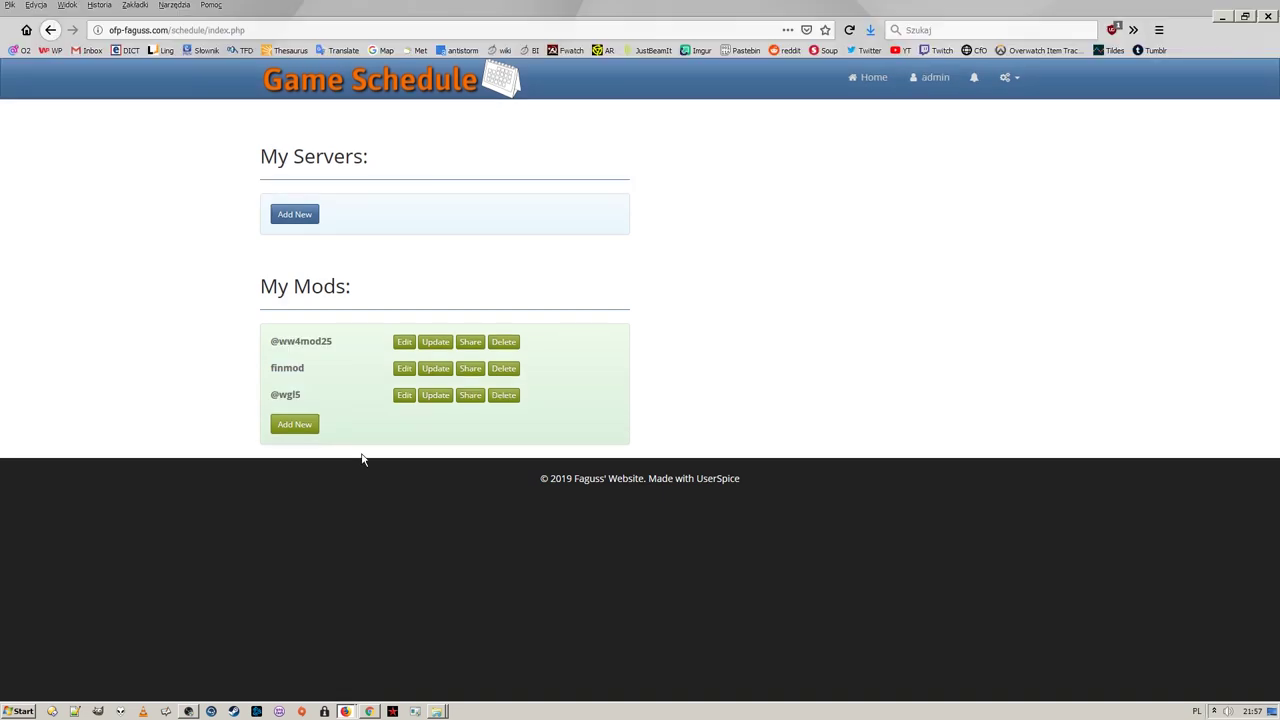
{"action": "left_click", "coordinate": [507, 85]}
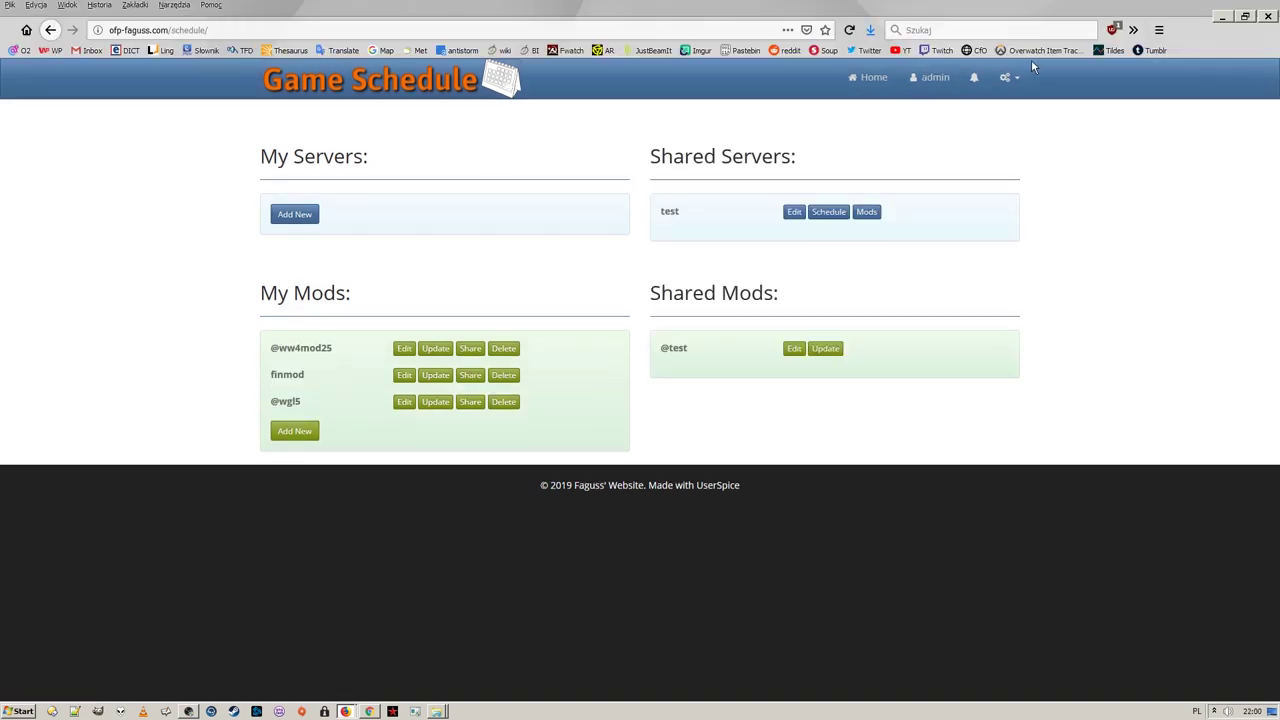
{"action": "left_click", "coordinate": [1008, 77]}
{"action": "left_click", "coordinate": [985, 160]}
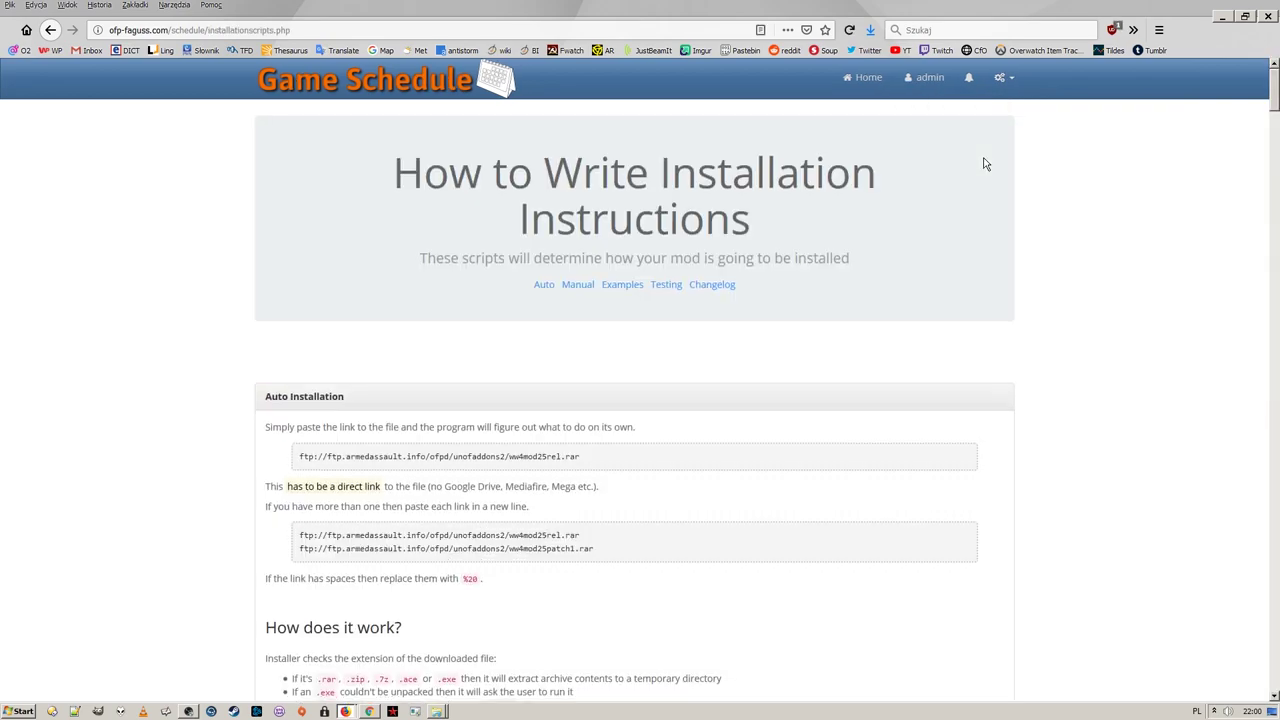
{"action": "scroll", "coordinate": [985, 163], "scroll_direction": "down", "scroll_amount": 20}
{"action": "scroll", "coordinate": [862, 293], "scroll_direction": "down", "scroll_amount": 20}
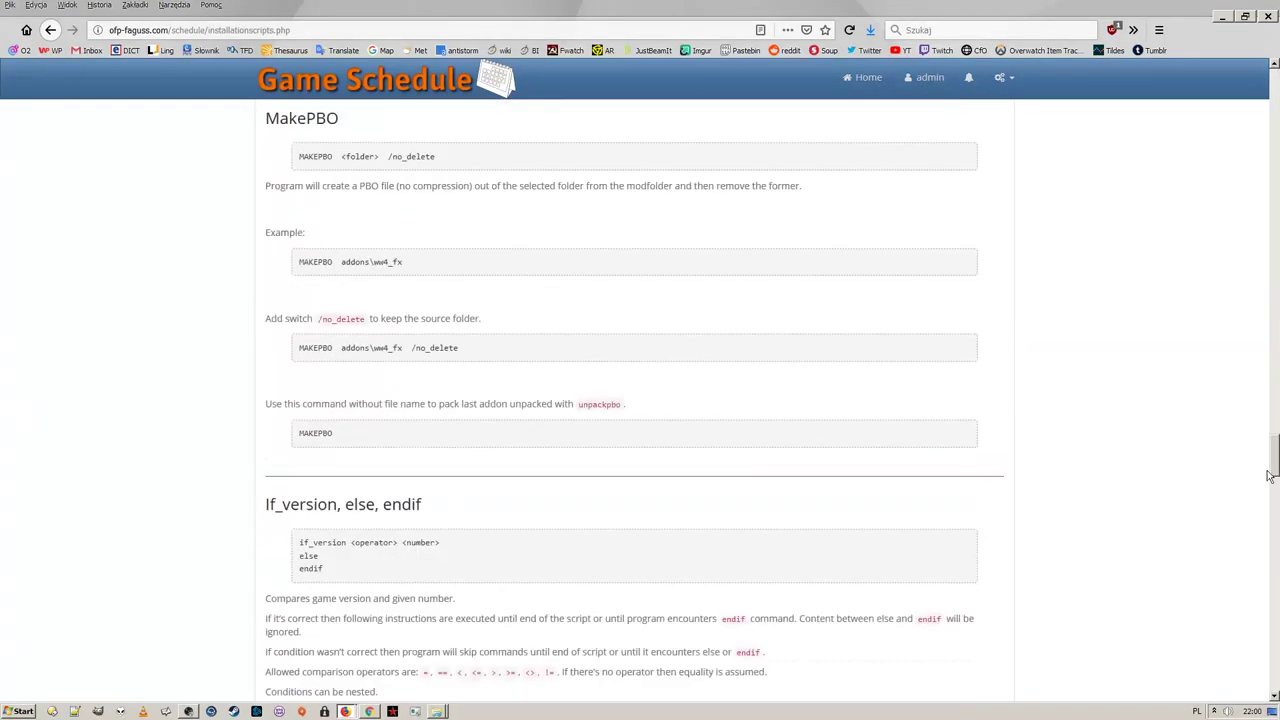
{"action": "key", "text": "Home"}
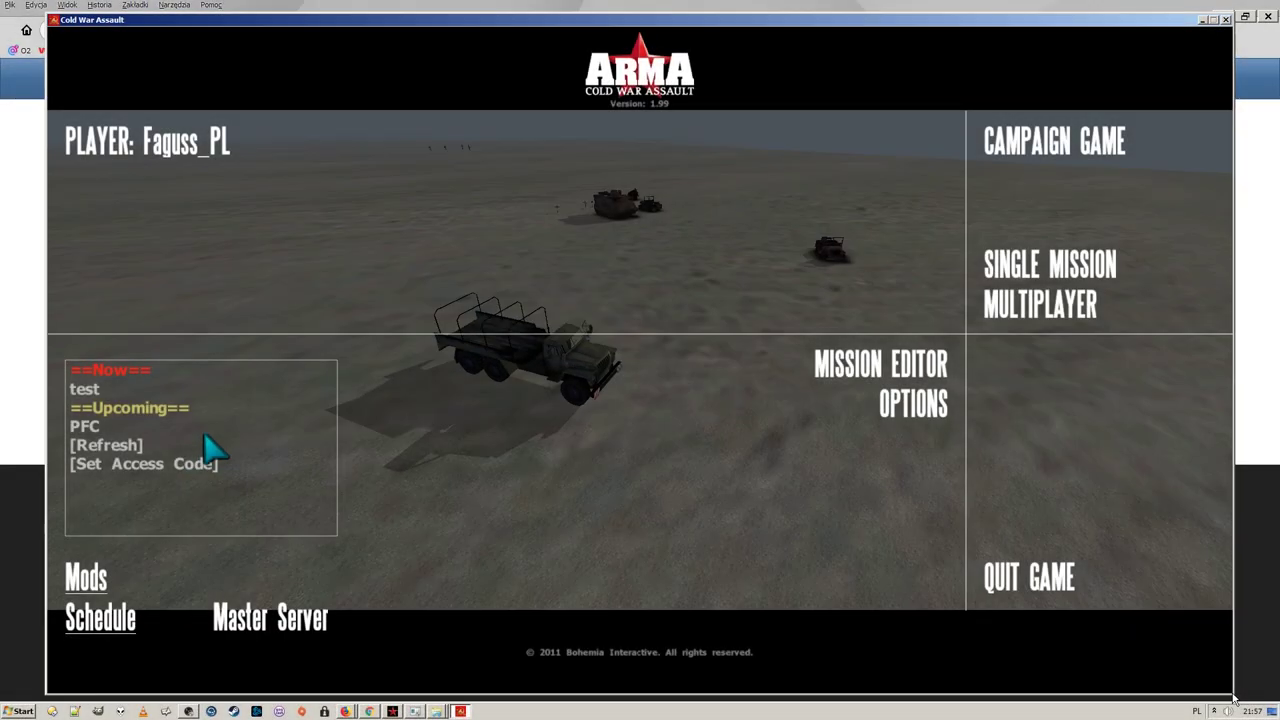
Open the info panel for the upcoming PFC game in the schedule list
{"action": "left_click", "coordinate": [200, 428]}
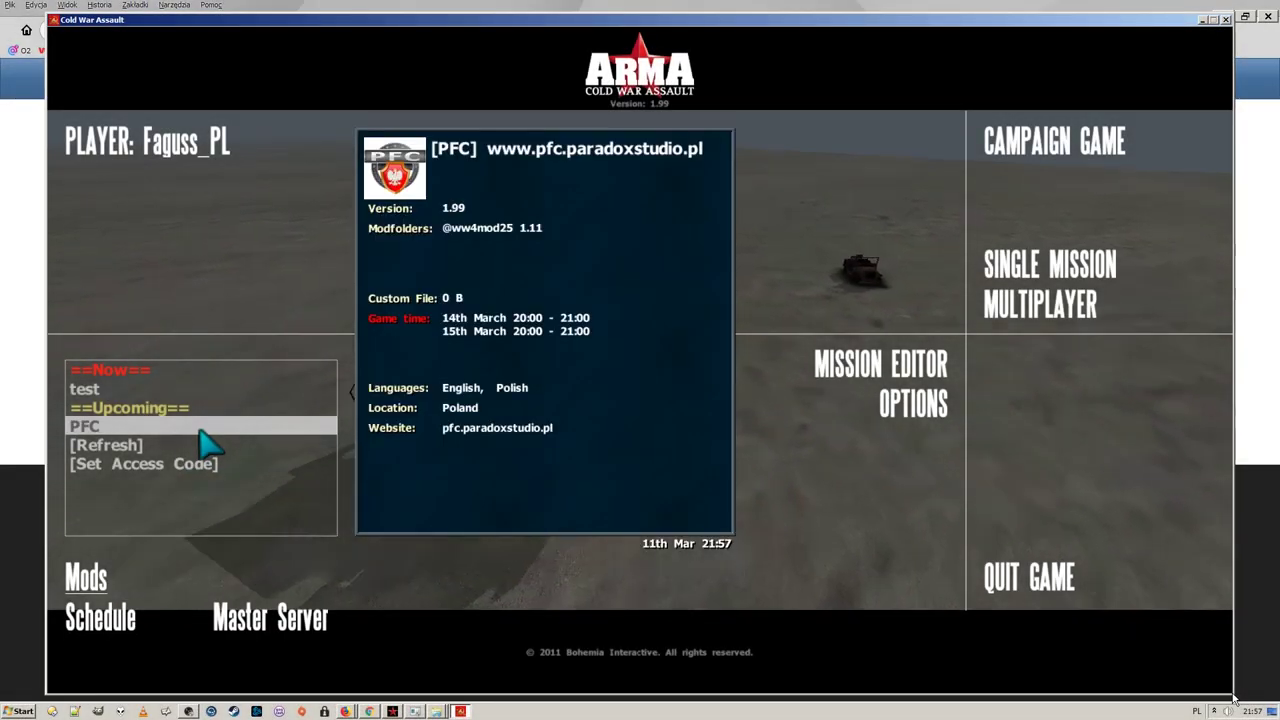